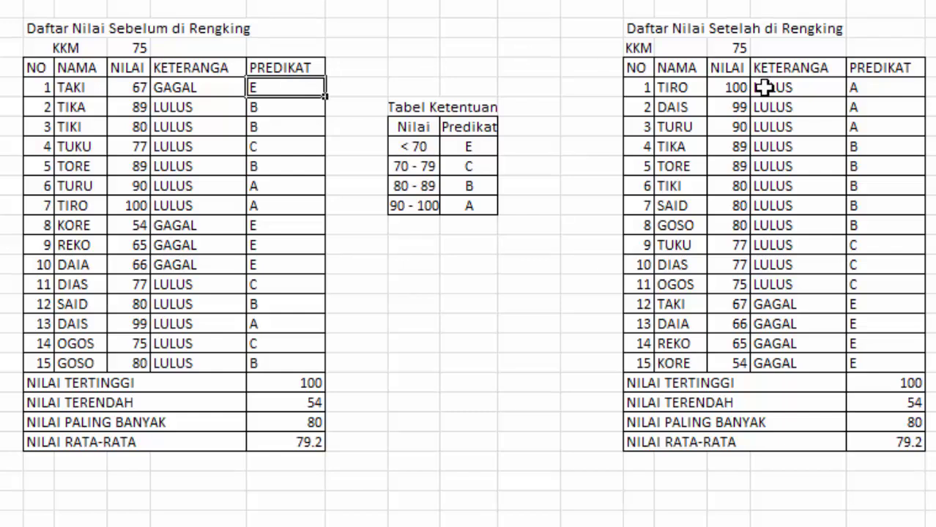
Examine the formula in the first PREDIKAT cell of the Daftar Nilai Sebelum di Rengking table without changing it
{"action": "left_click", "coordinate": [874, 89]}
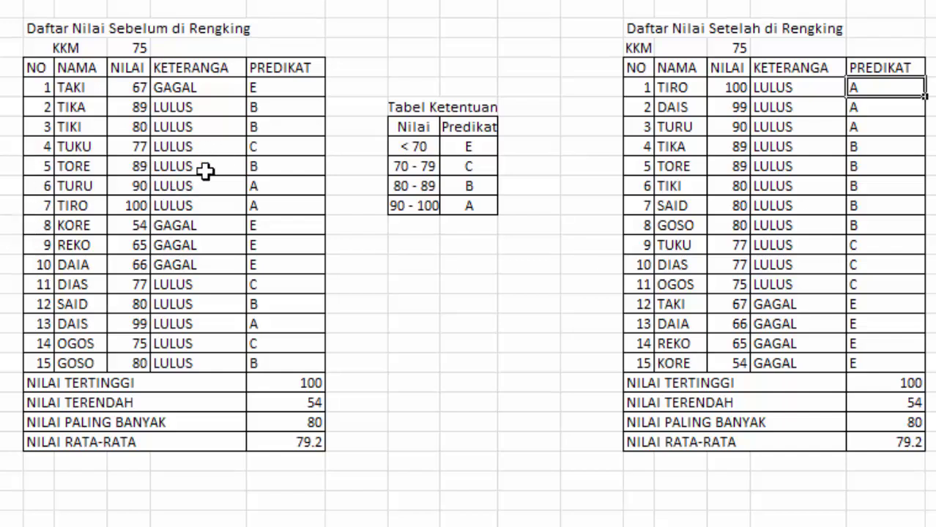
{"action": "left_click", "coordinate": [183, 87]}
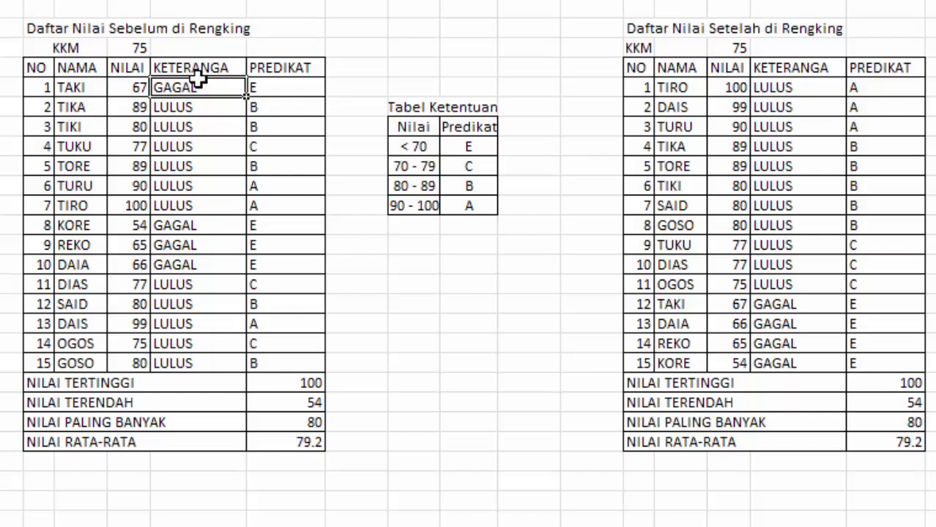
{"action": "left_click", "coordinate": [312, 87]}
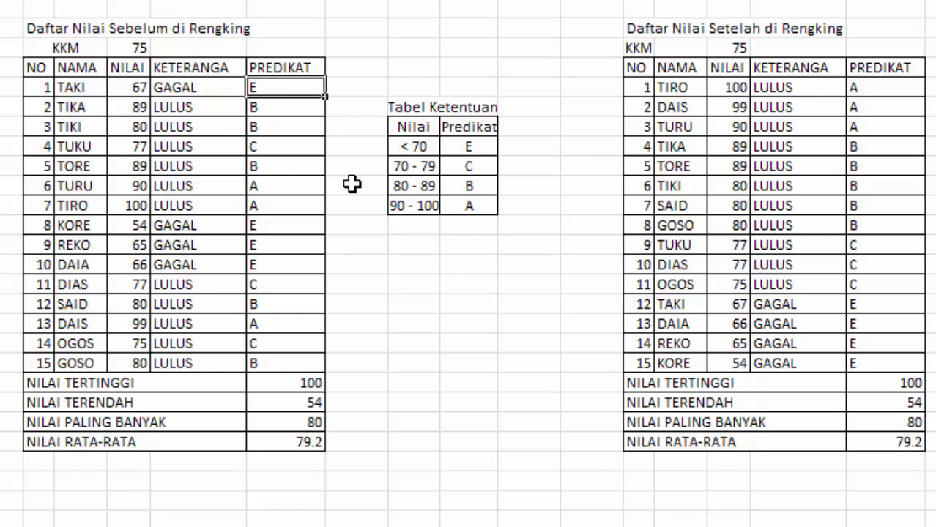
{"action": "key", "text": "F2"}
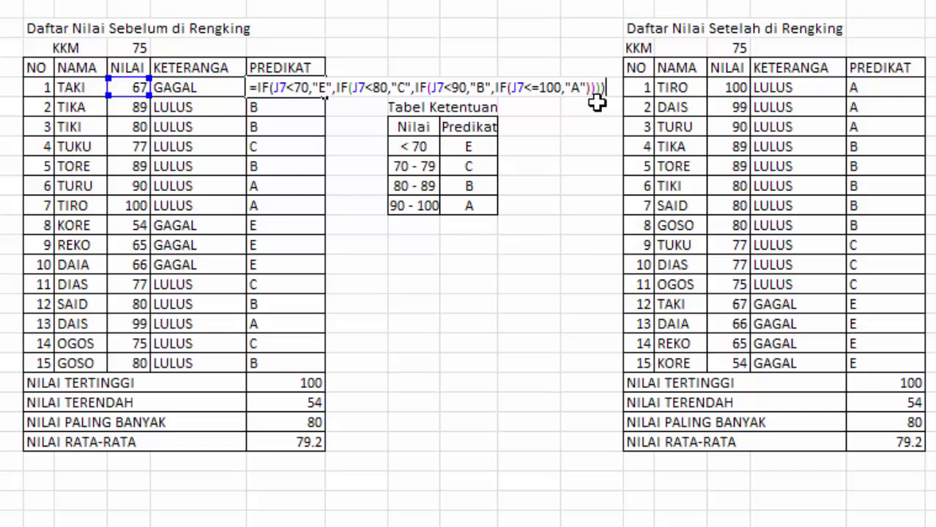
{"action": "left_click", "coordinate": [570, 241]}
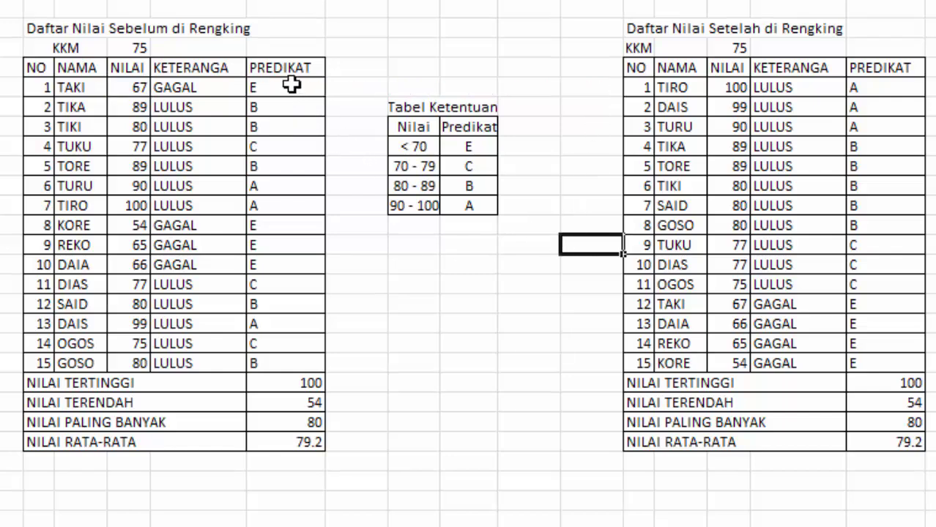
Clear the PREDIKAT grades of all 15 students in the Daftar Nilai Sebelum di Rengking table
{"action": "left_click_drag", "start_coordinate": [294, 85], "coordinate": [300, 361]}
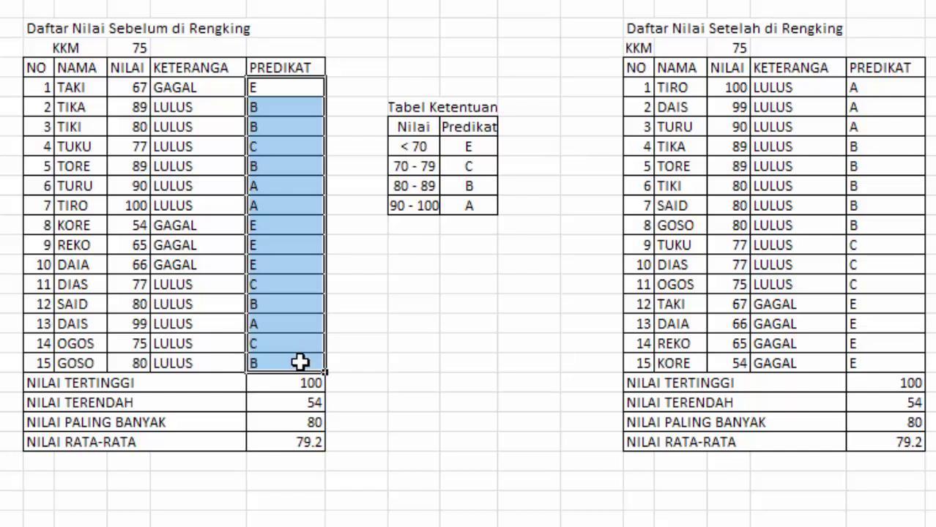
{"action": "key", "text": "Delete"}
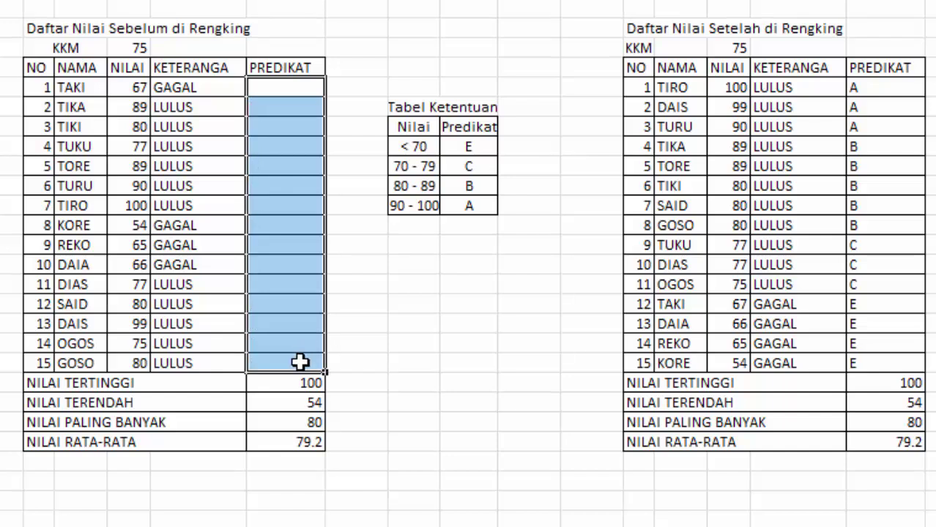
{"action": "left_click", "coordinate": [365, 441]}
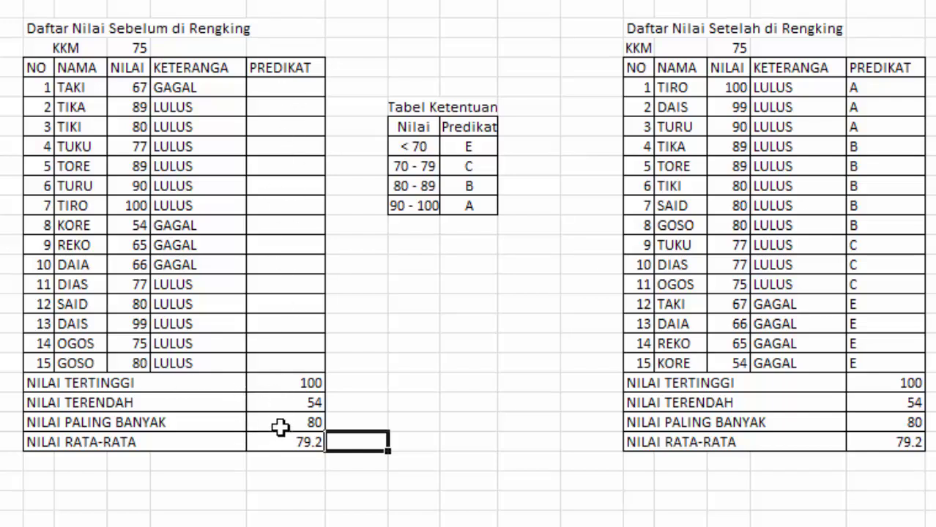
Unmerge the label cells from NILAI TERTINGGI to NILAI RATA-RATA below the Sebelum di Rengking table and check the separate cells
{"action": "left_click", "coordinate": [66, 383]}
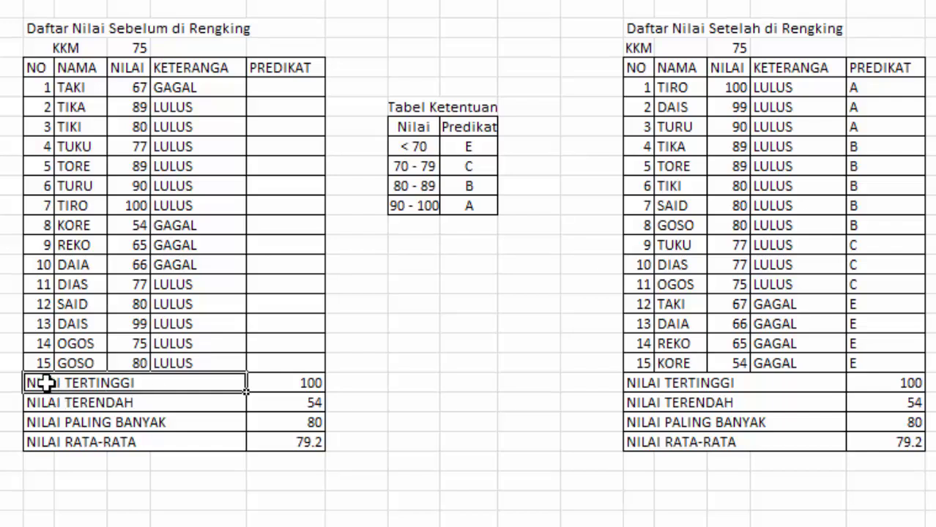
{"action": "left_click_drag", "start_coordinate": [43, 382], "coordinate": [77, 441]}
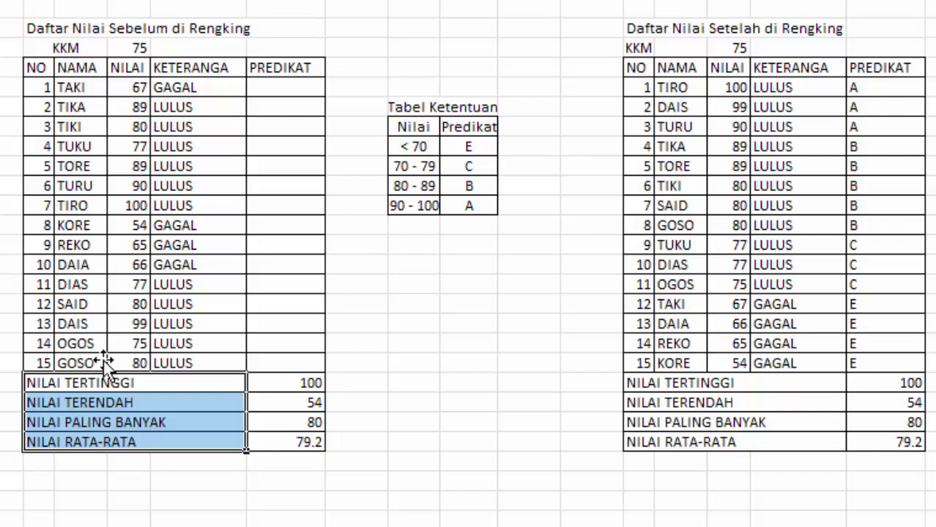
{"action": "left_click", "coordinate": [277, 524]}
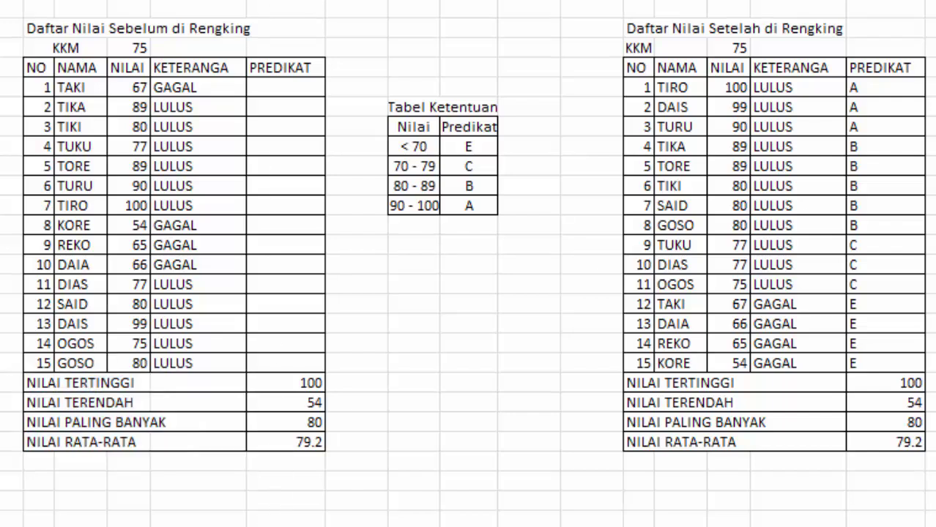
{"action": "left_click", "coordinate": [38, 377]}
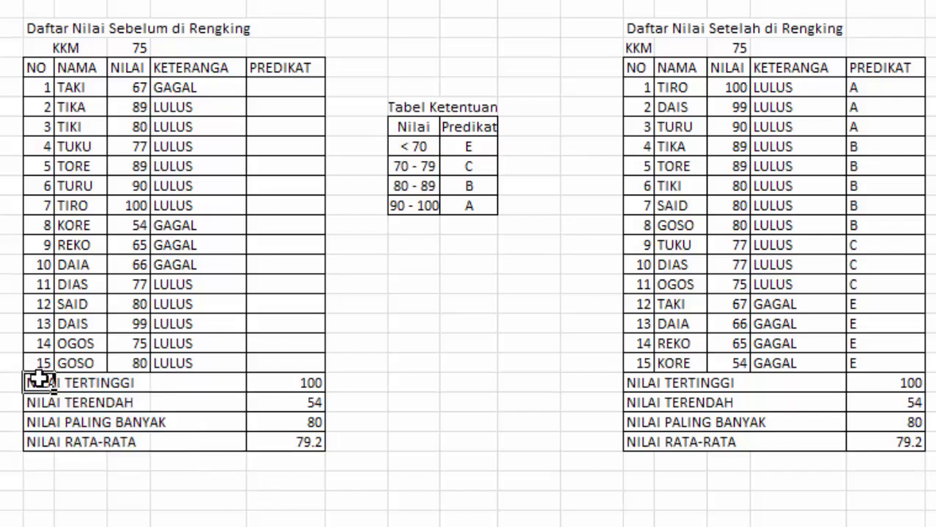
{"action": "key", "text": "Right"}
{"action": "key", "text": "Right"}
{"action": "key", "text": "Right"}
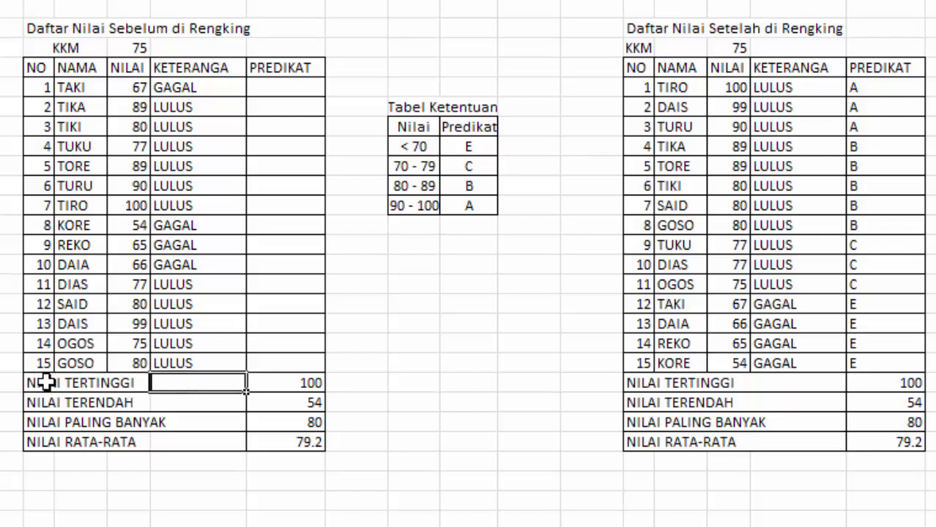
Merge the summary label range H22:K25 row by row with Merge Across and check each merged label
{"action": "left_click", "coordinate": [34, 382]}
{"action": "left_click_drag", "start_coordinate": [33, 381], "coordinate": [226, 424]}
{"action": "left_click", "coordinate": [34, 382]}
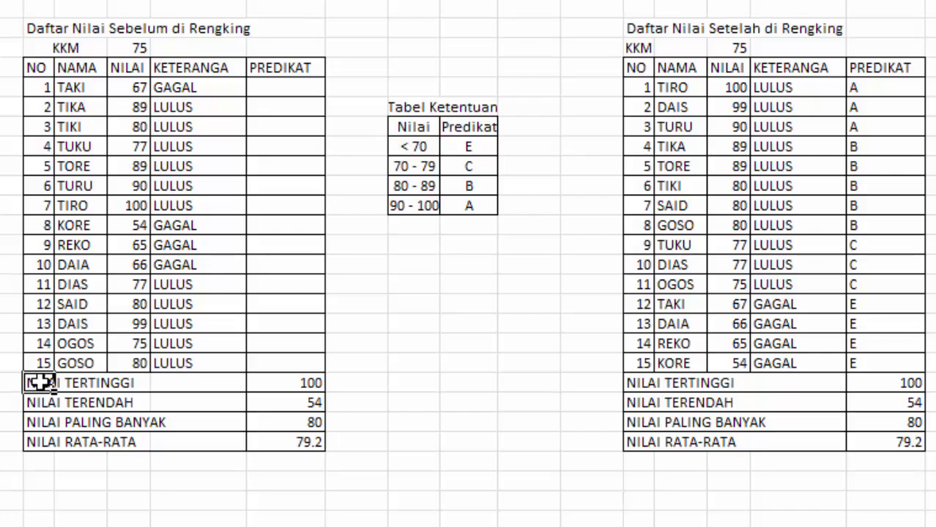
{"action": "left_click_drag", "start_coordinate": [40, 380], "coordinate": [215, 446]}
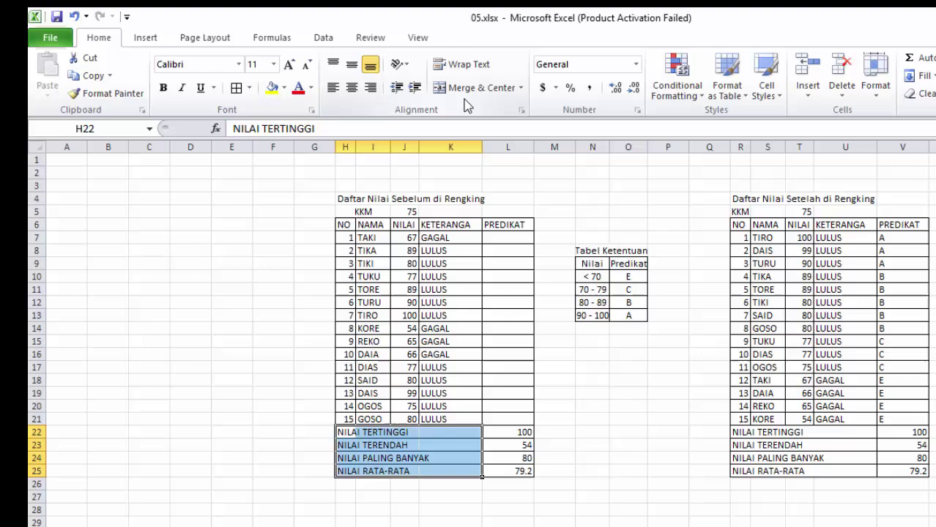
{"action": "left_click", "coordinate": [520, 87]}
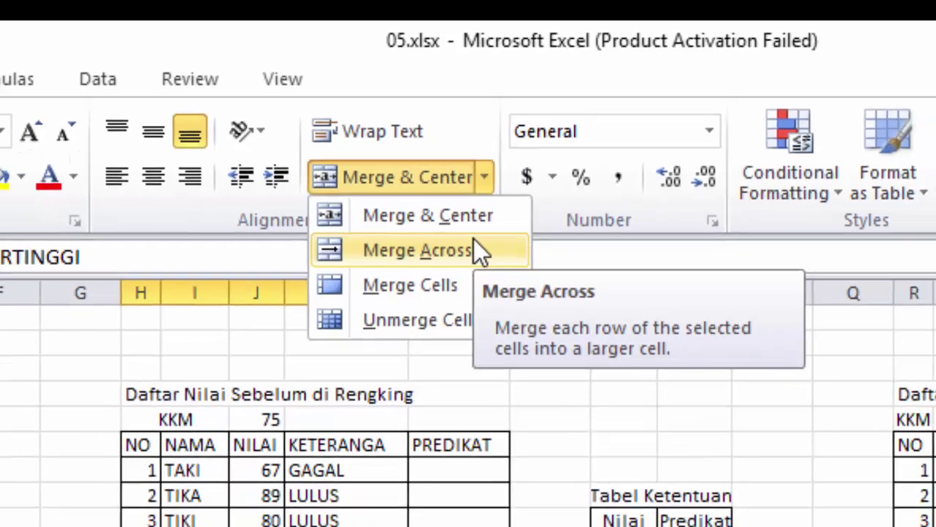
{"action": "left_click", "coordinate": [473, 277]}
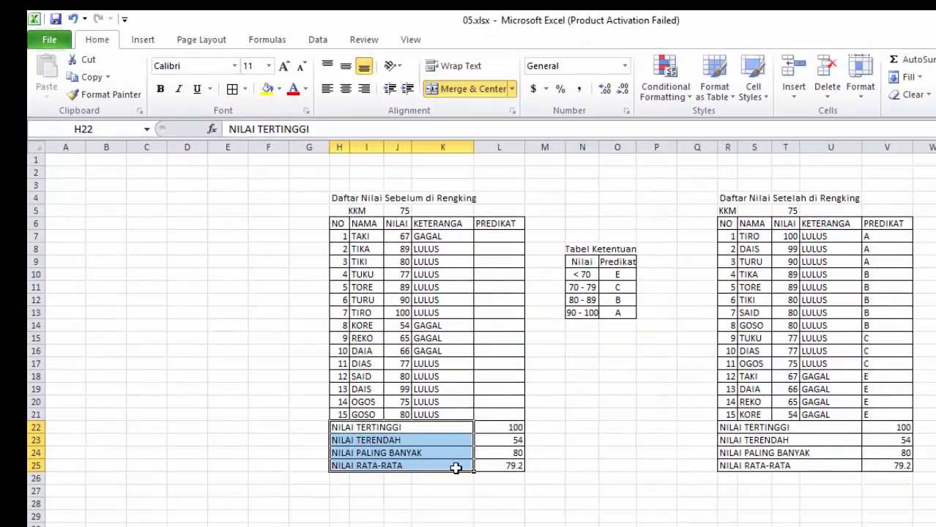
{"action": "left_click", "coordinate": [456, 507]}
{"action": "left_click_drag", "start_coordinate": [455, 507], "coordinate": [381, 449]}
{"action": "left_click", "coordinate": [381, 450]}
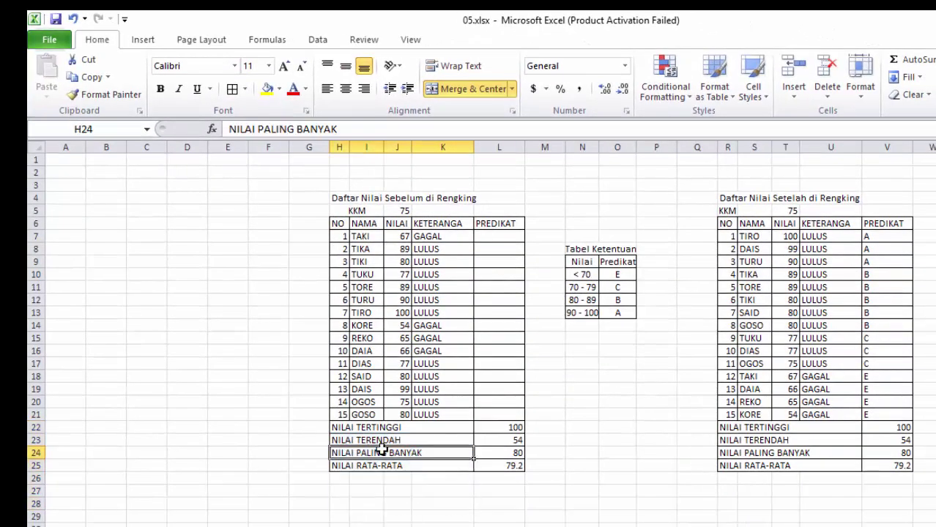
{"action": "left_click", "coordinate": [413, 471]}
{"action": "left_click", "coordinate": [397, 441]}
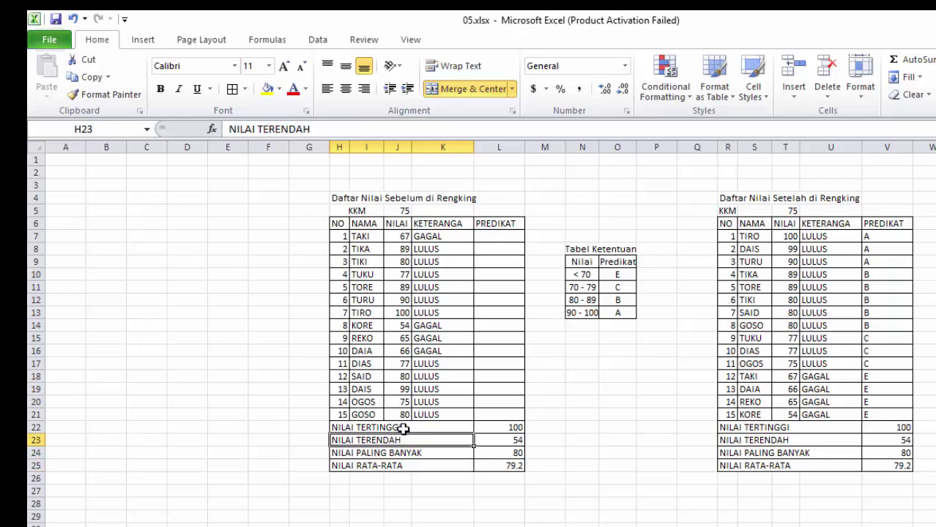
{"action": "left_click", "coordinate": [403, 429]}
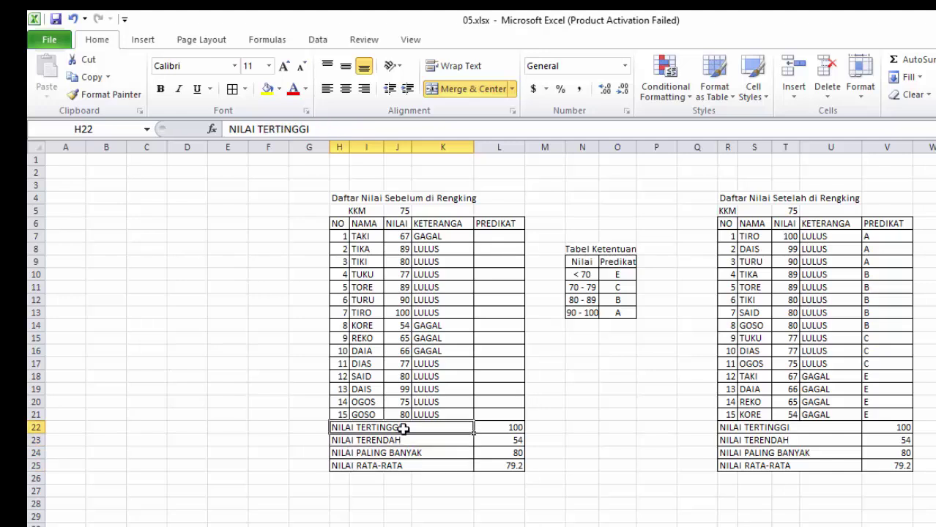
Begin a formula in the first PREDIKAT cell, L7, with =IF(J7<70,"E", to grade scores below 70
{"action": "left_click", "coordinate": [495, 234]}
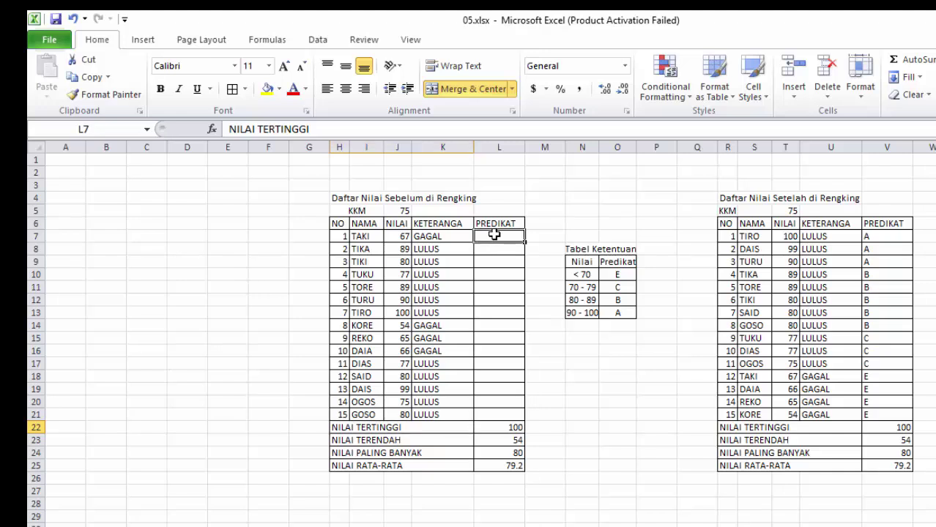
{"action": "type", "text": "="}
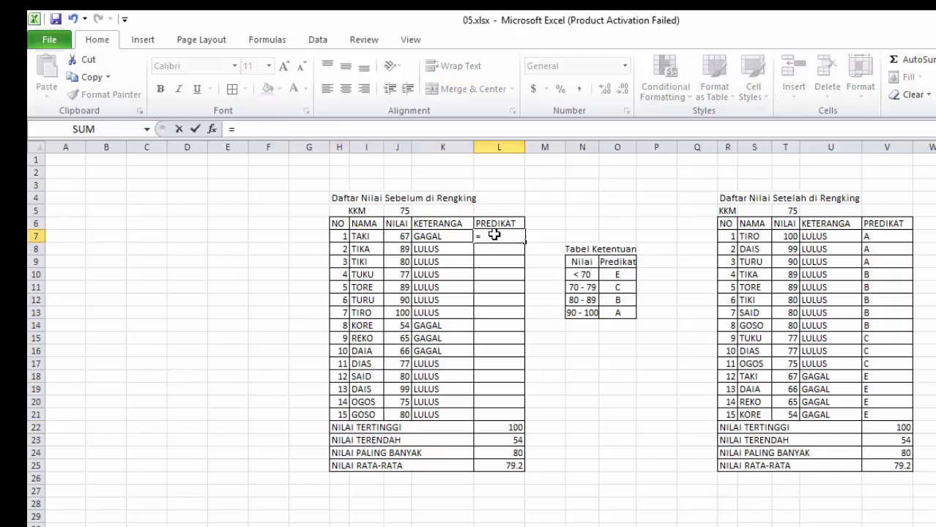
{"action": "type", "text": "if"}
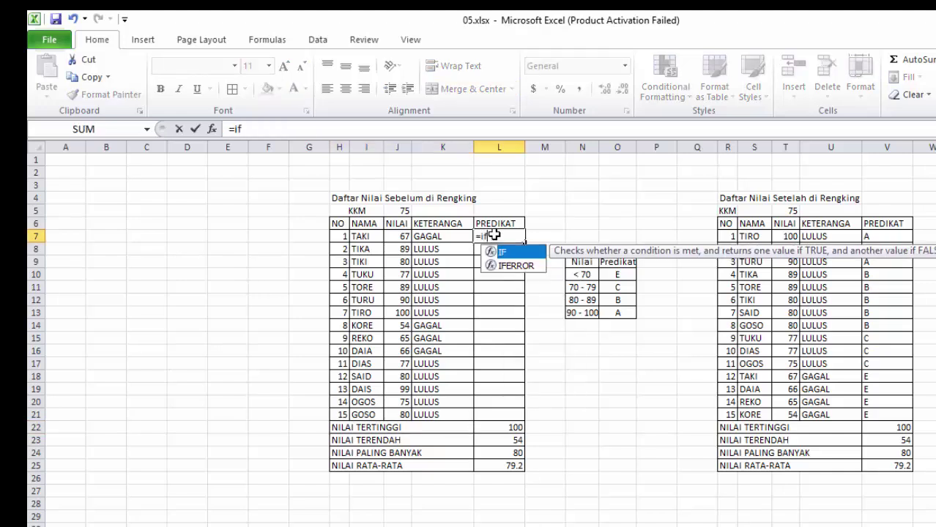
{"action": "type", "text": "("}
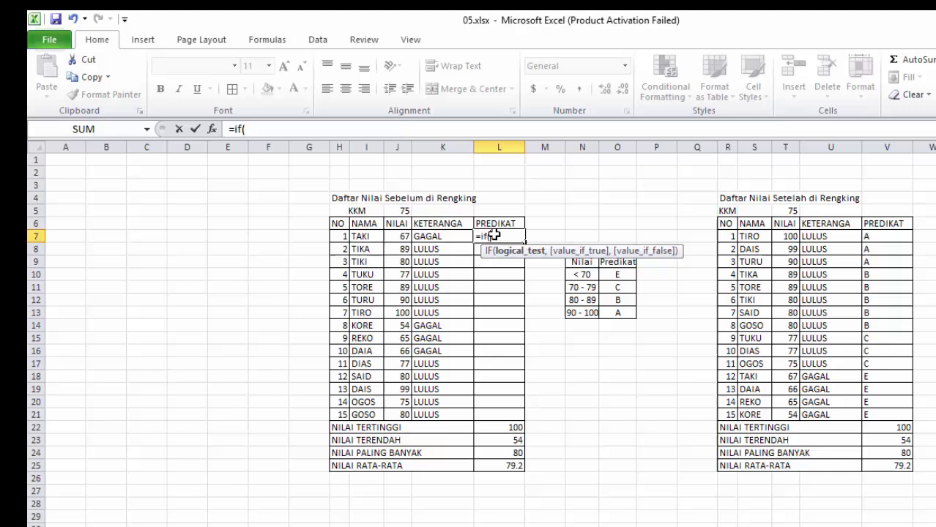
{"action": "left_click", "coordinate": [394, 236]}
{"action": "type", "text": "<70,\""}
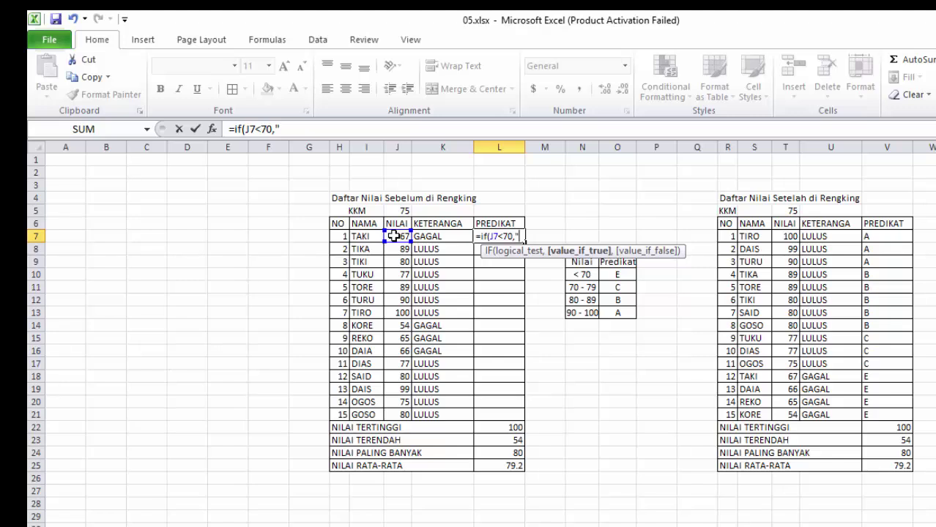
{"action": "type", "text": "e"}
{"action": "key", "text": "BackSpace"}
{"action": "key", "text": "Caps_Lock"}
{"action": "type", "text": "E\","}
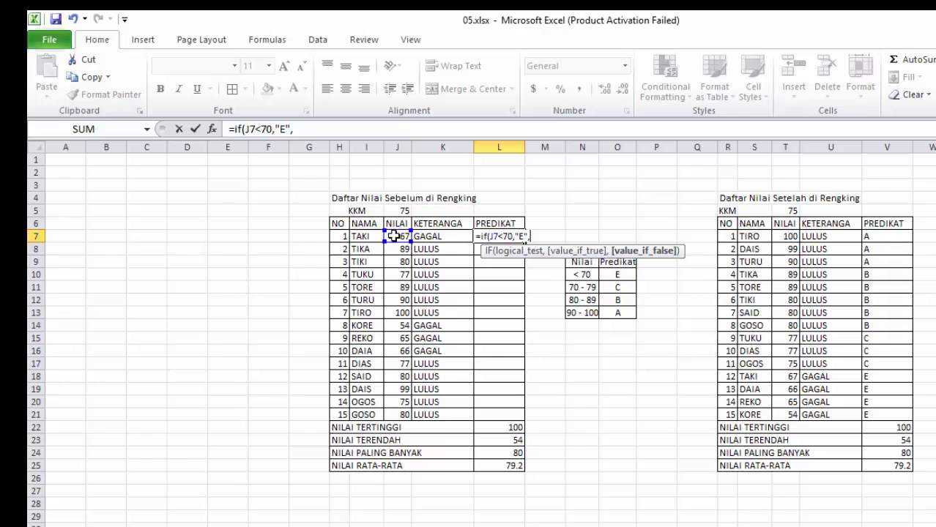
Nest a second condition in the L7 formula, IF(J7<80,"C", for scores below 80
{"action": "type", "text": "IF"}
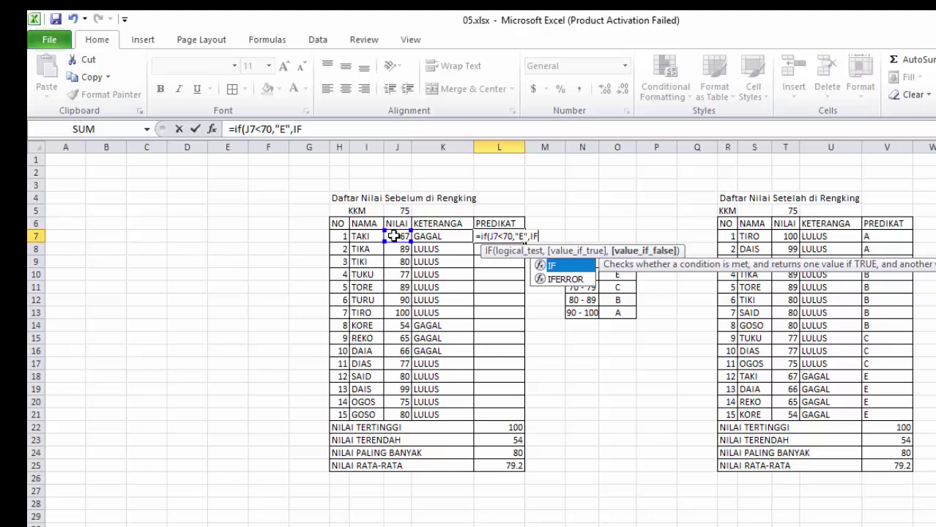
{"action": "type", "text": "("}
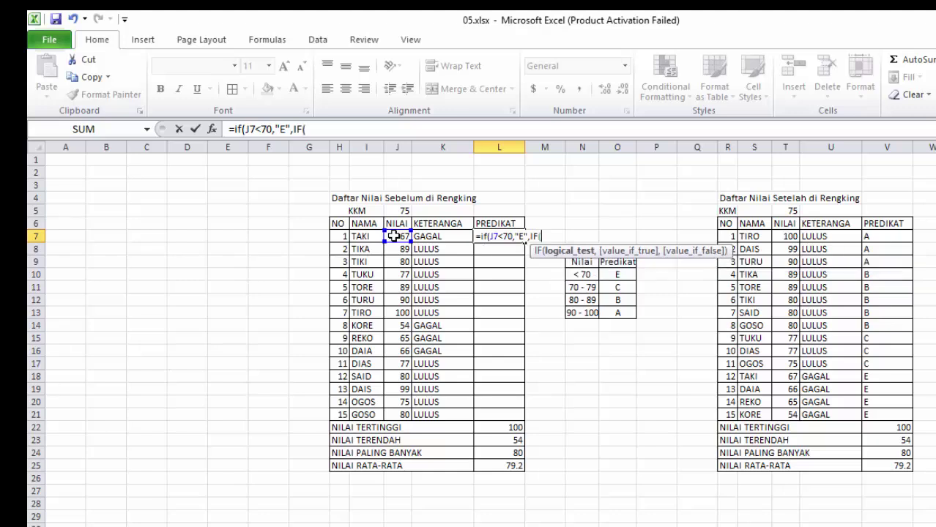
{"action": "left_click", "coordinate": [395, 236]}
{"action": "type", "text": "<80,"}
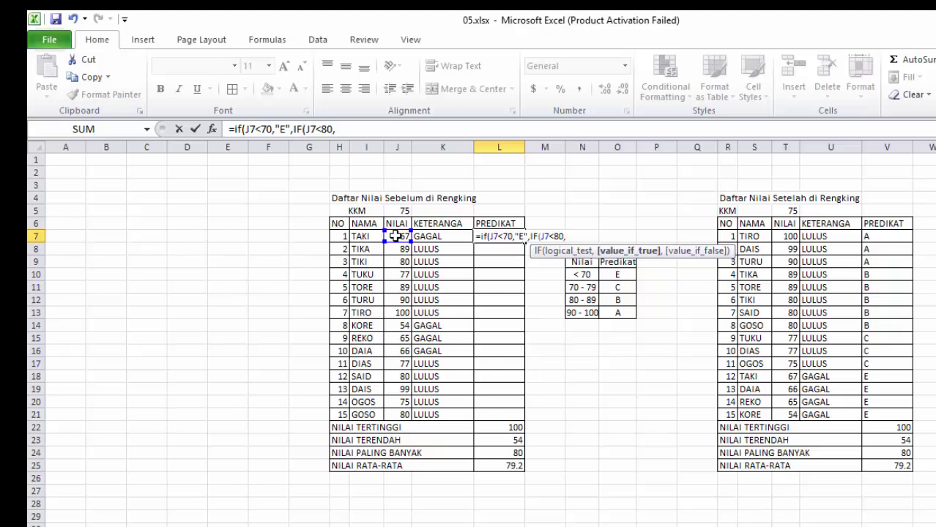
{"action": "type", "text": "\"C\","}
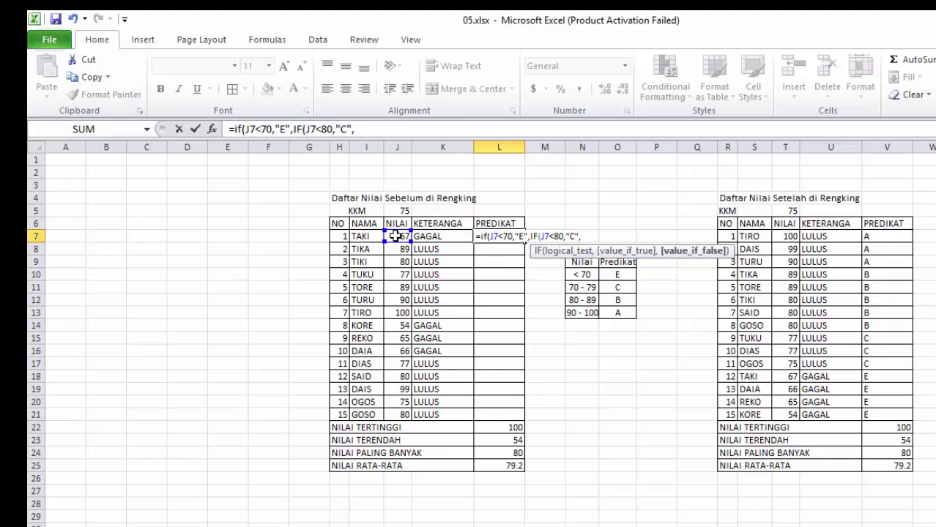
Nest a third condition in the L7 formula, IF(J7<90,"B", for scores below 90
{"action": "type", "text": "IF("}
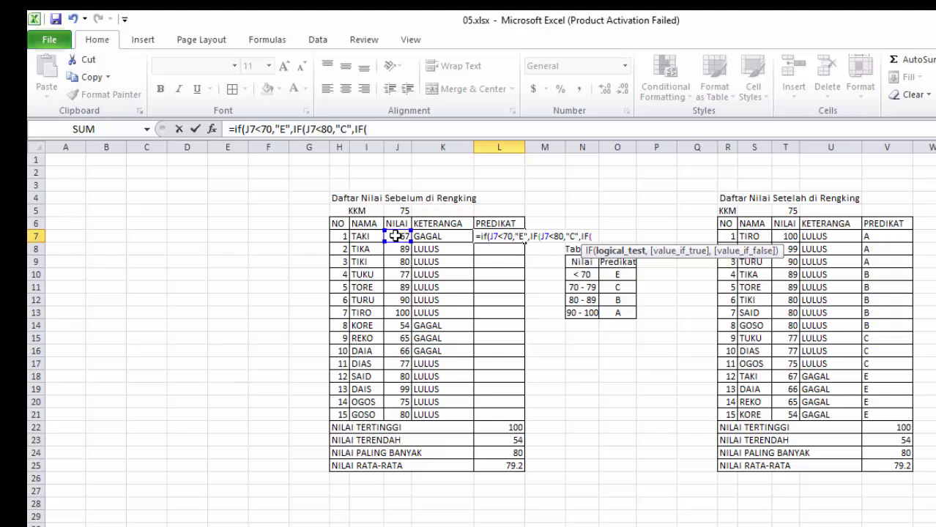
{"action": "left_click", "coordinate": [396, 235]}
{"action": "type", "text": "<90,"}
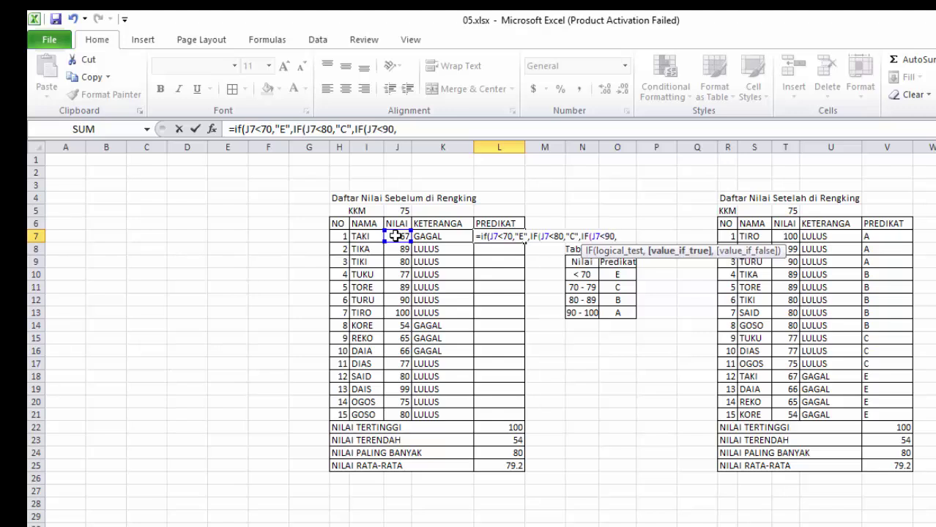
{"action": "type", "text": "\""}
{"action": "type", "text": "B"}
{"action": "type", "text": "\""}
{"action": "type", "text": ","}
Nest a final condition in the L7 formula, IF(J7<=100,"A"), close all four brackets and enter the formula
{"action": "type", "text": "IF"}
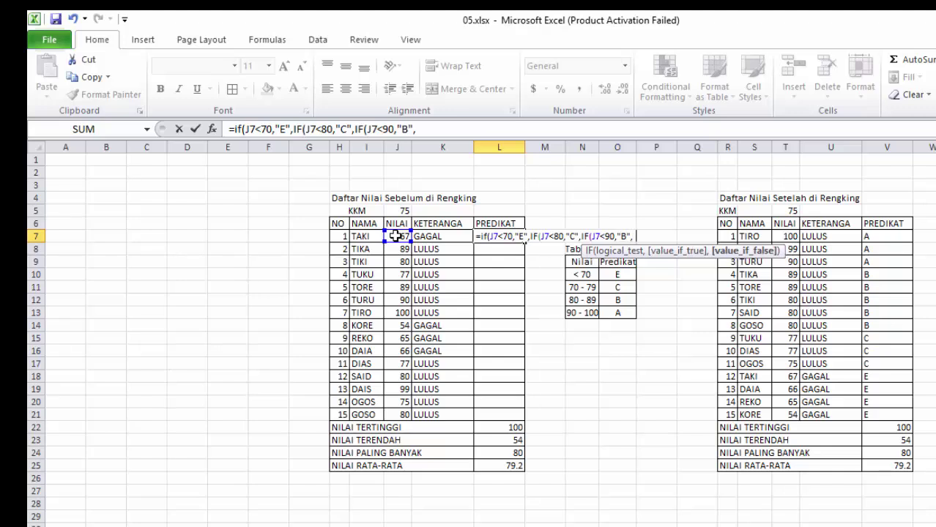
{"action": "type", "text": "("}
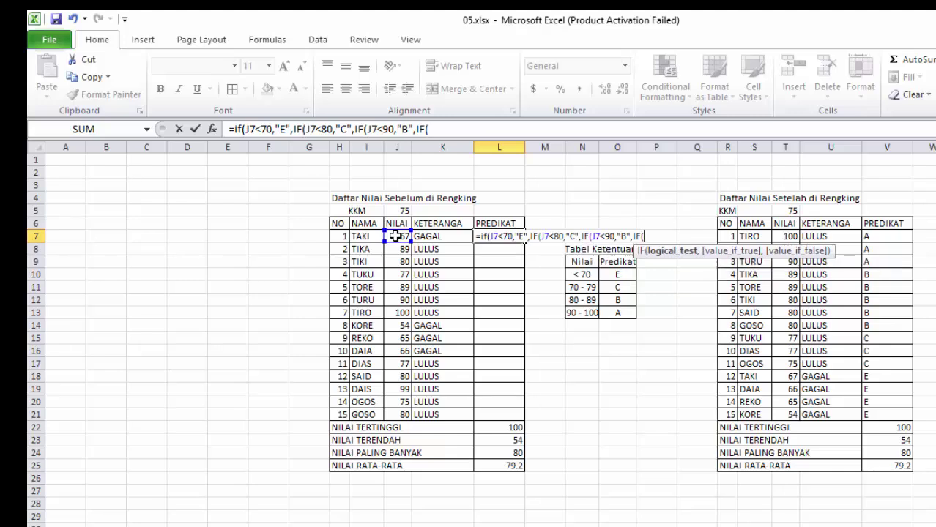
{"action": "left_click", "coordinate": [395, 235]}
{"action": "type", "text": "<="}
{"action": "type", "text": "100"}
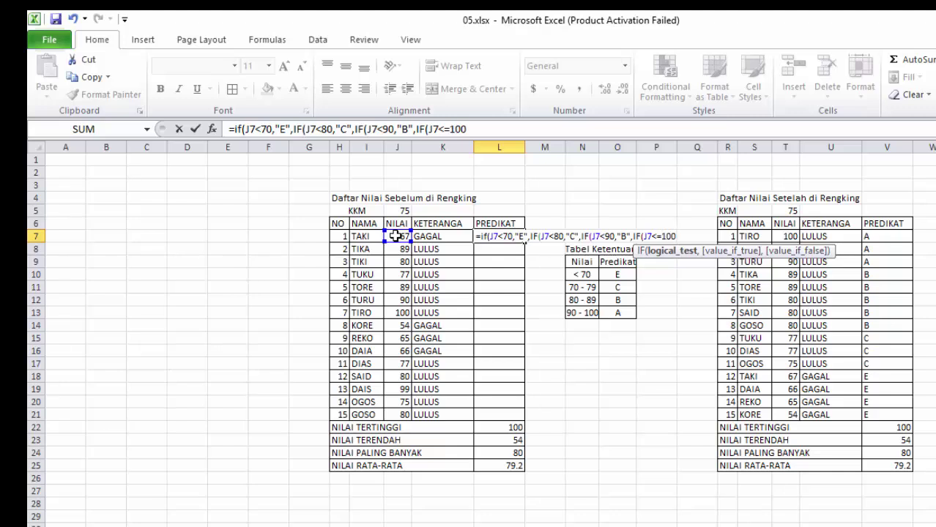
{"action": "type", "text": ",\""}
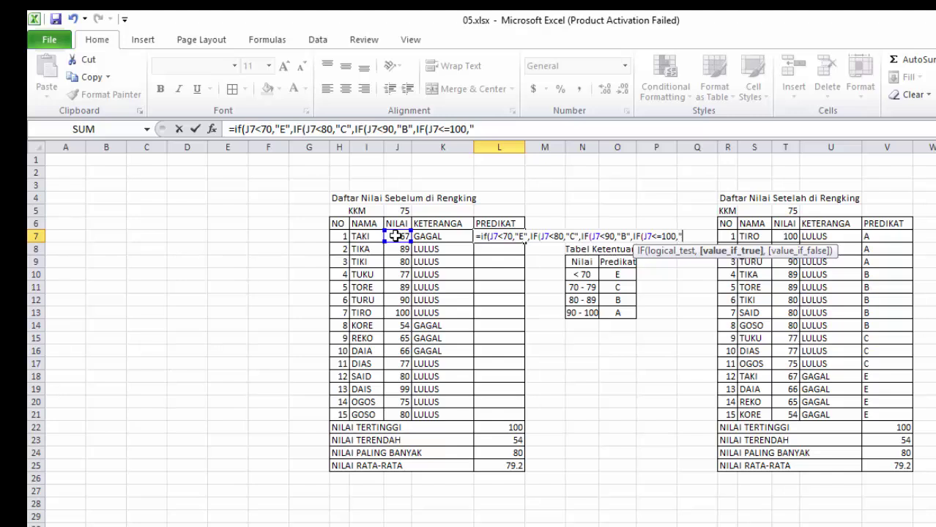
{"action": "type", "text": "A\"))))"}
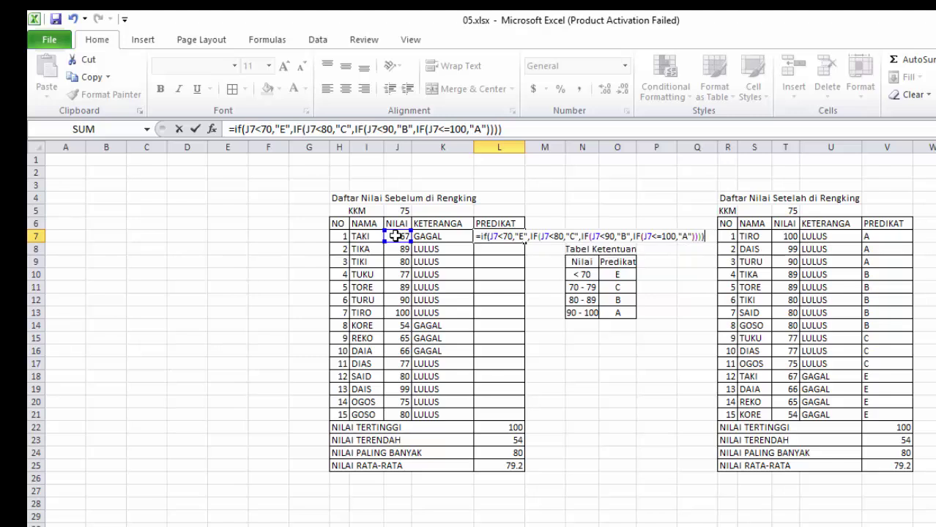
{"action": "key", "text": "Return"}
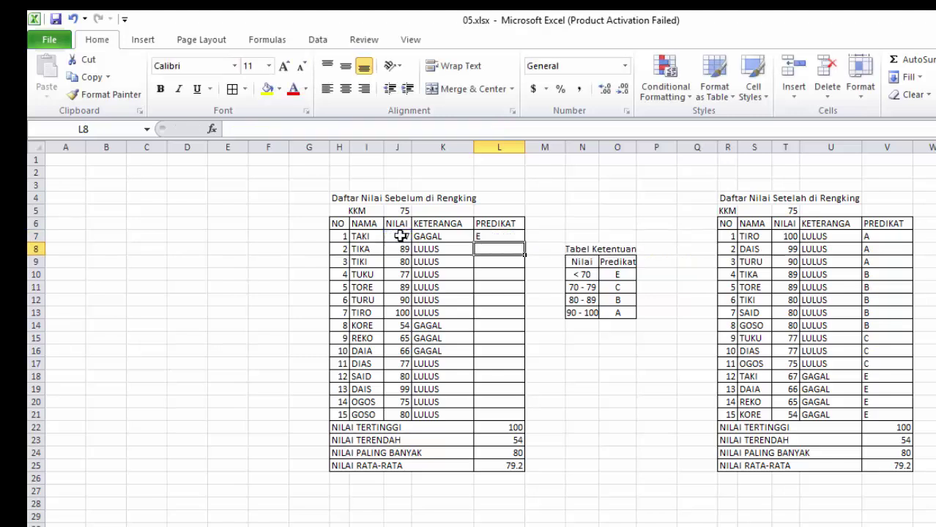
Fill the L7 grading formula down the PREDIKAT column through L21
{"action": "left_click", "coordinate": [503, 236]}
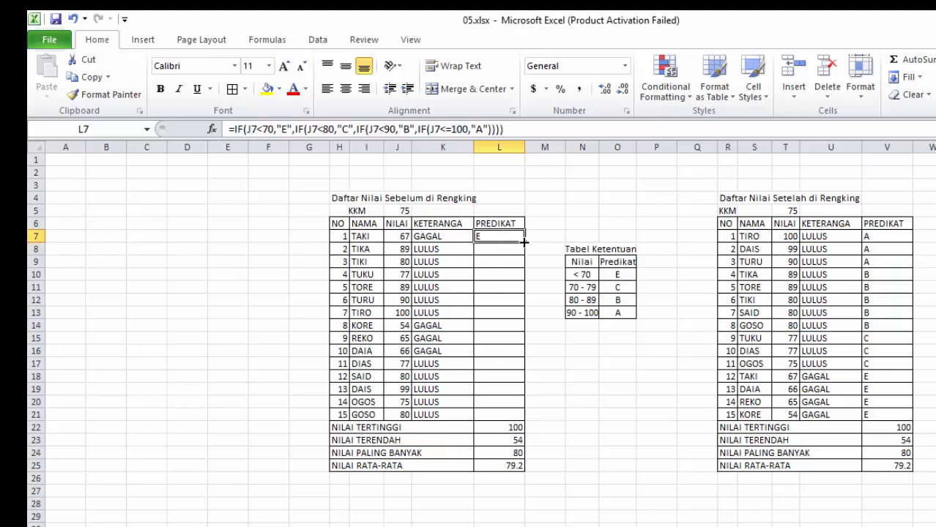
{"action": "left_click_drag", "start_coordinate": [525, 242], "coordinate": [528, 423]}
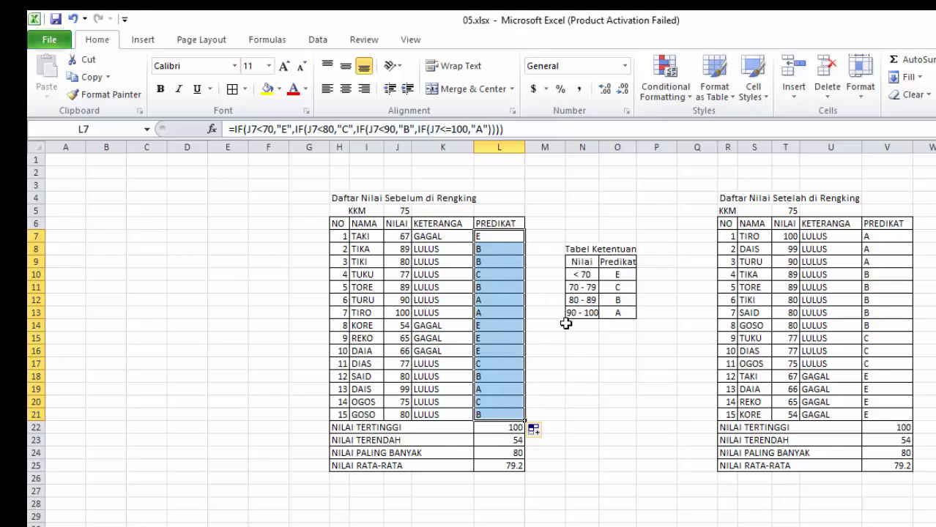
{"action": "left_click", "coordinate": [625, 336]}
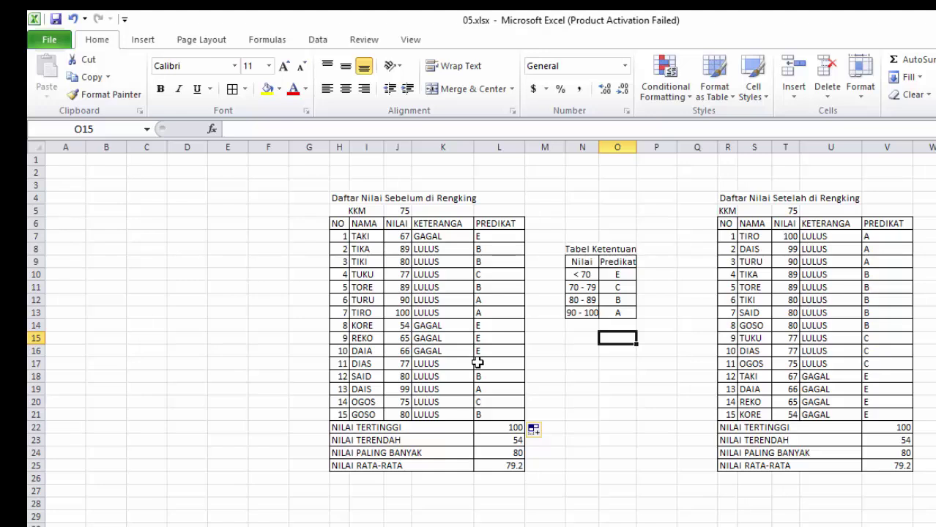
Clear the contents of the ranked table range R6:V25, keeping its borders
{"action": "left_click", "coordinate": [728, 225]}
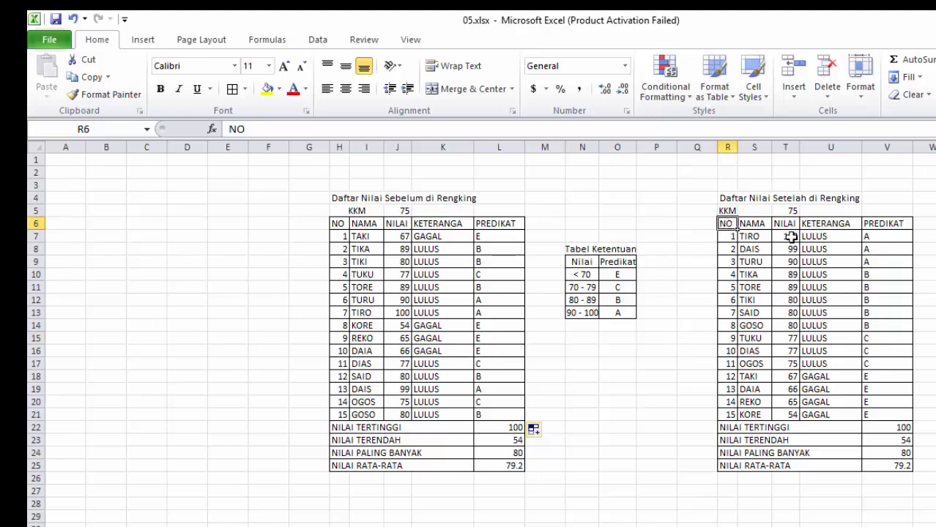
{"action": "left_click_drag", "start_coordinate": [792, 236], "coordinate": [899, 465]}
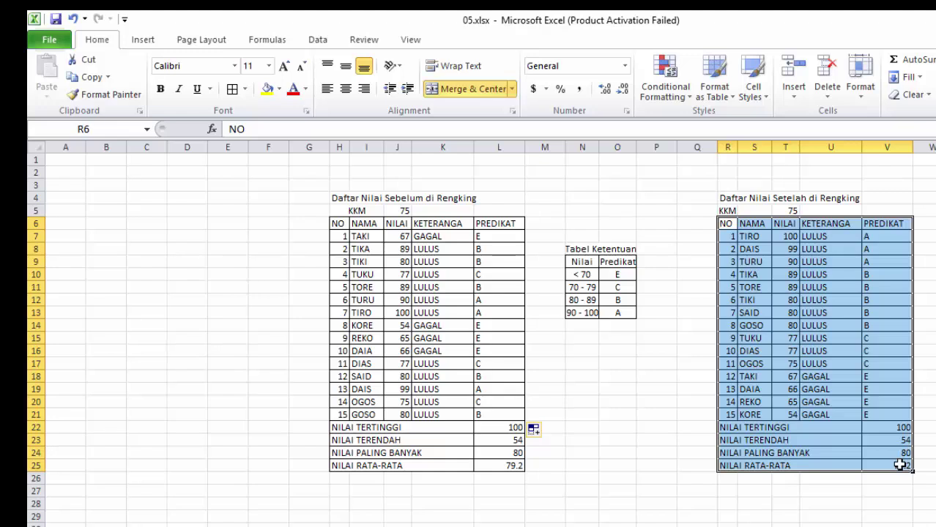
{"action": "key", "text": "Delete"}
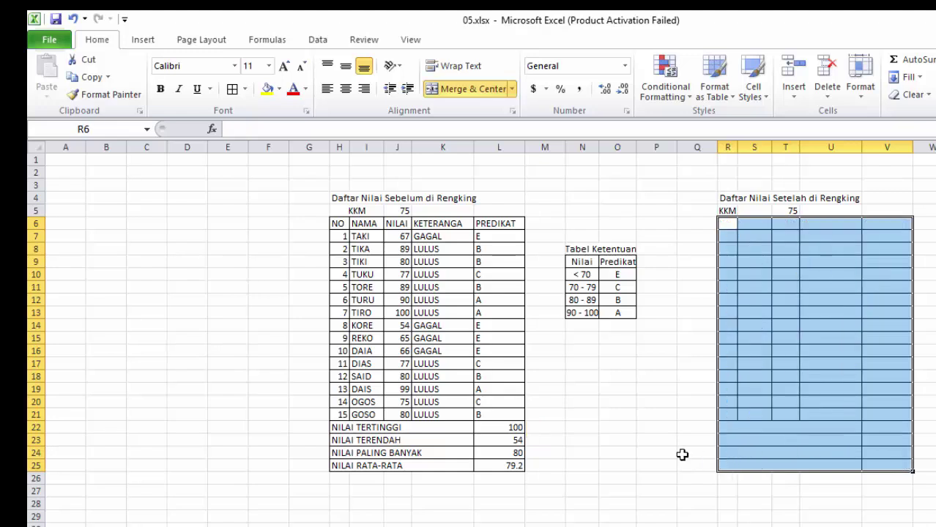
{"action": "left_click", "coordinate": [660, 452]}
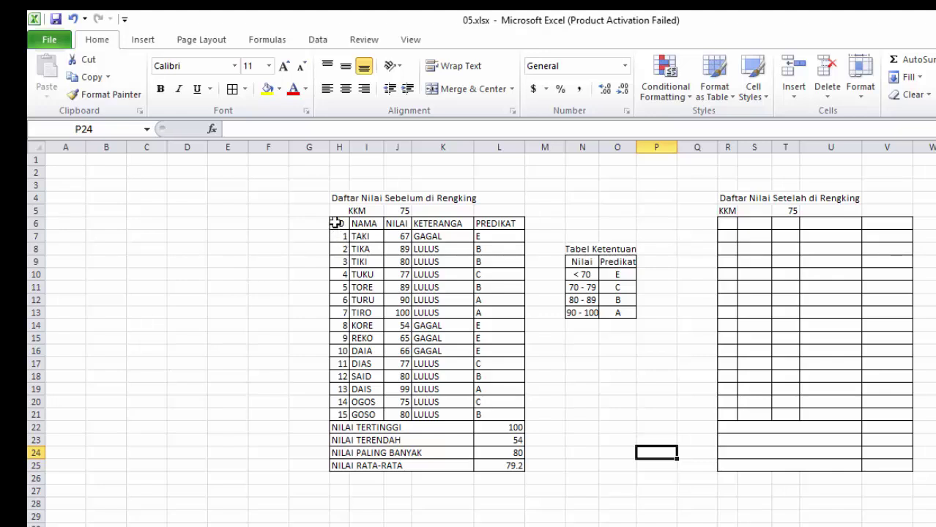
Copy the whole unranked score table H4:L25, including its title, and paste it at R4
{"action": "left_click_drag", "start_coordinate": [337, 224], "coordinate": [500, 359]}
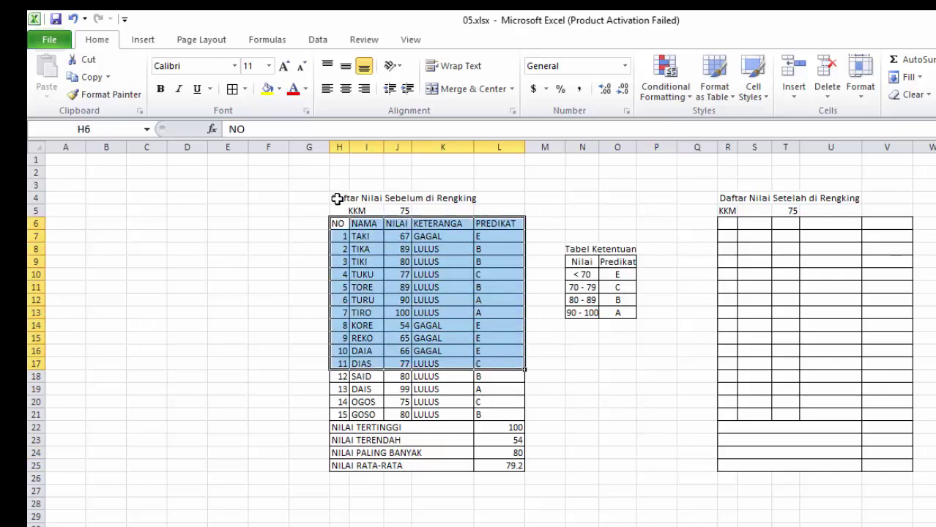
{"action": "left_click_drag", "start_coordinate": [335, 198], "coordinate": [501, 466]}
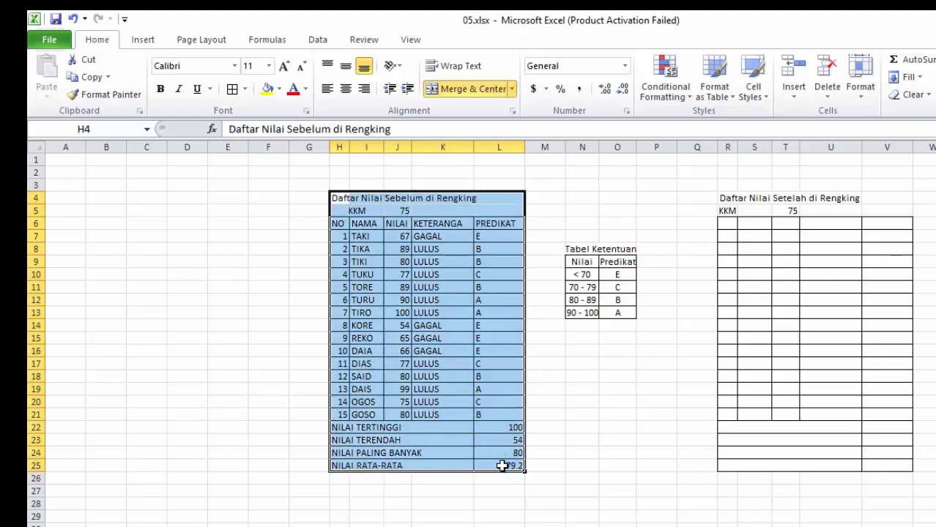
{"action": "left_click", "coordinate": [79, 77]}
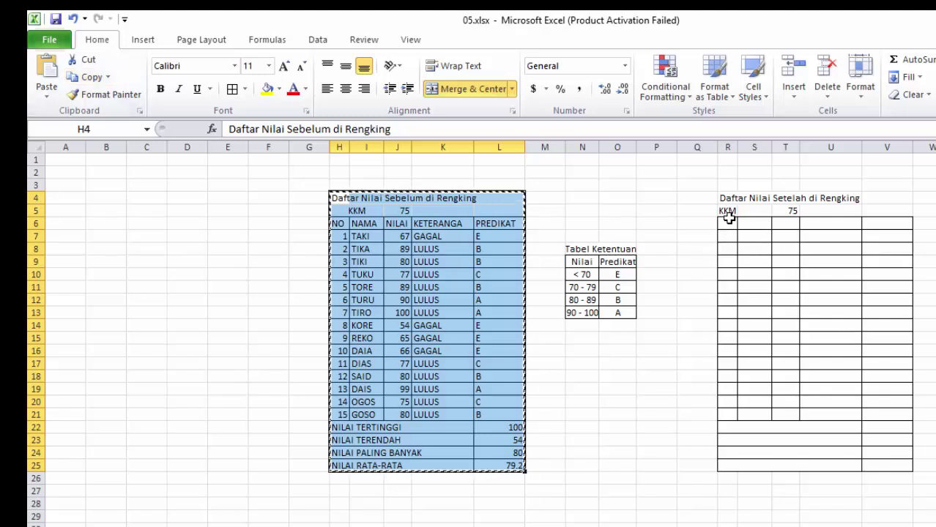
{"action": "left_click", "coordinate": [722, 197]}
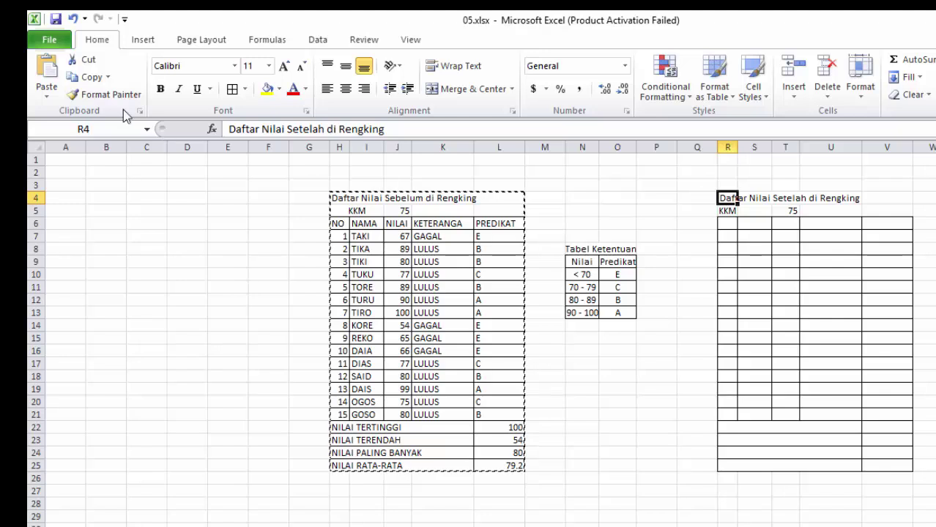
{"action": "left_click", "coordinate": [46, 73]}
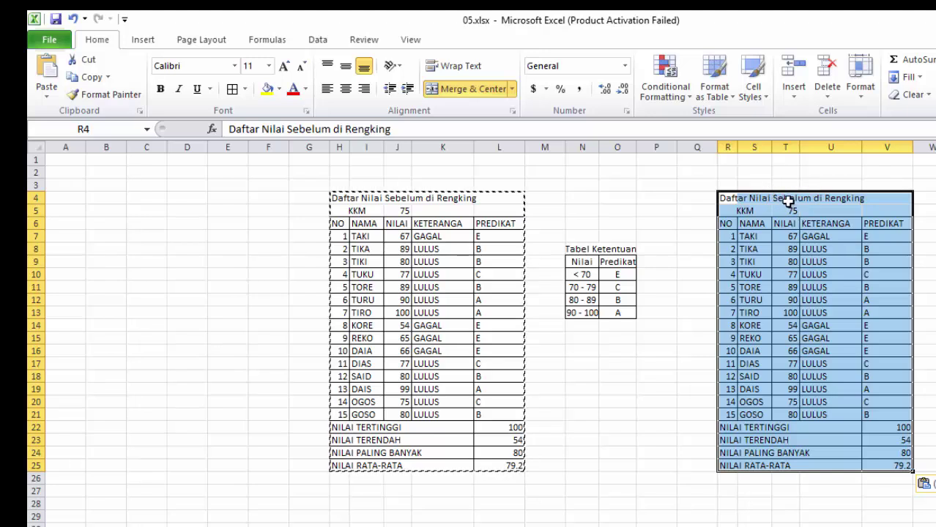
Change the pasted table's title in R4 to "Daftar Nilai Setelah di Rengking"
{"action": "left_click", "coordinate": [727, 198]}
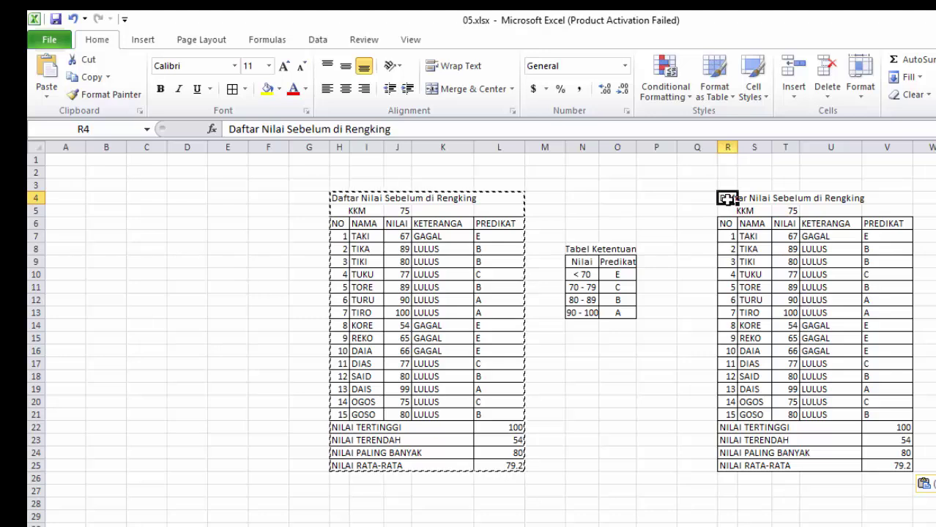
{"action": "double_click", "coordinate": [303, 130]}
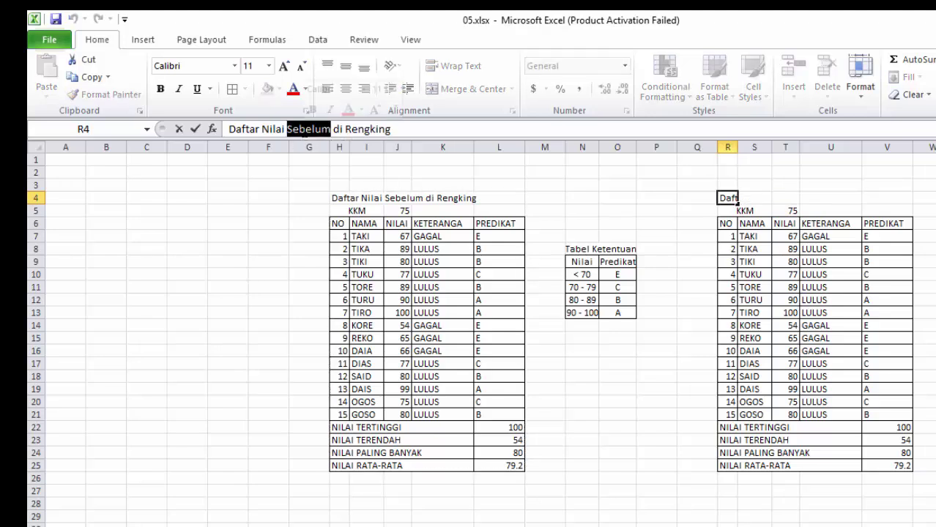
{"action": "key", "text": "BackSpace"}
{"action": "key", "text": "Caps_Lock"}
{"action": "key", "text": "Caps_Lock"}
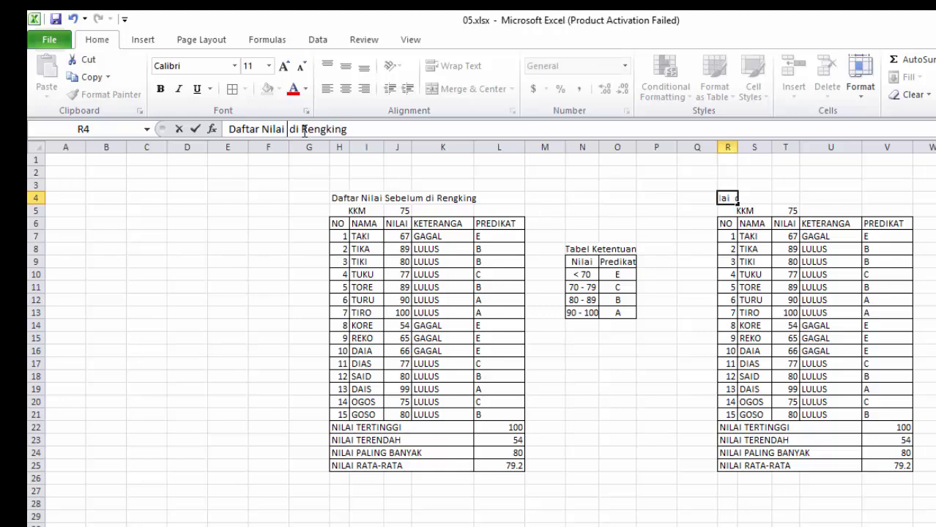
{"action": "type", "text": "S"}
{"action": "key", "text": "Caps_Lock"}
{"action": "type", "text": "etela "}
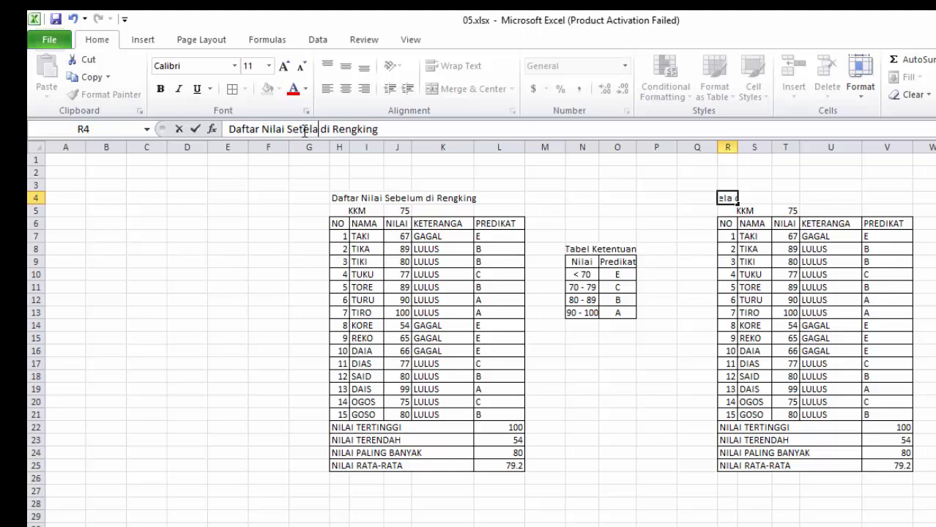
{"action": "type", "text": "h"}
{"action": "key", "text": "Return"}
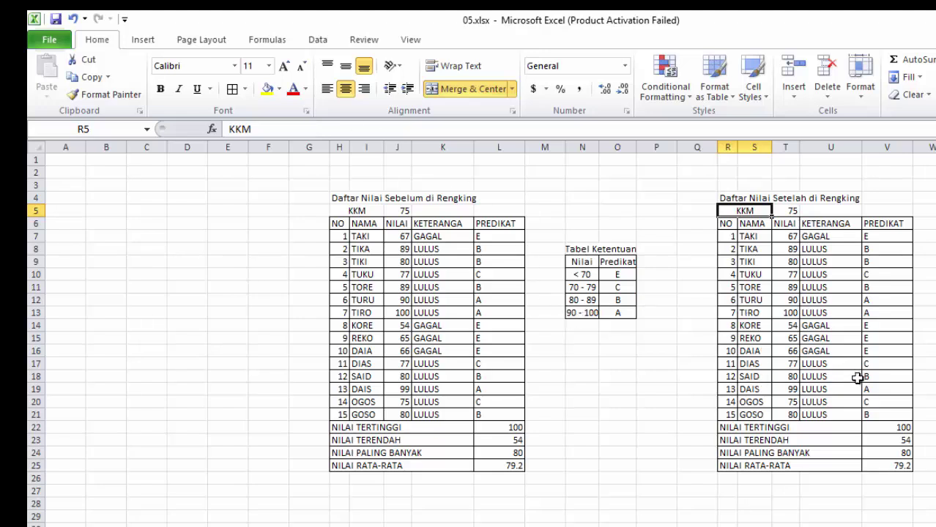
Apply a custom sort to R6:V21 by the NILAI column, on Values, in Largest to Smallest order
{"action": "left_click", "coordinate": [726, 224]}
{"action": "left_click_drag", "start_coordinate": [727, 224], "coordinate": [887, 419]}
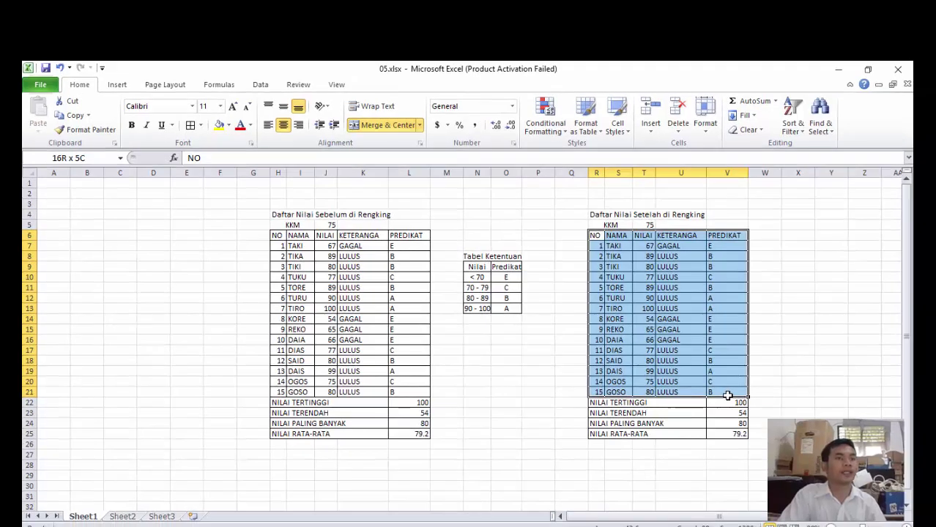
{"action": "left_click_drag", "start_coordinate": [727, 395], "coordinate": [727, 395]}
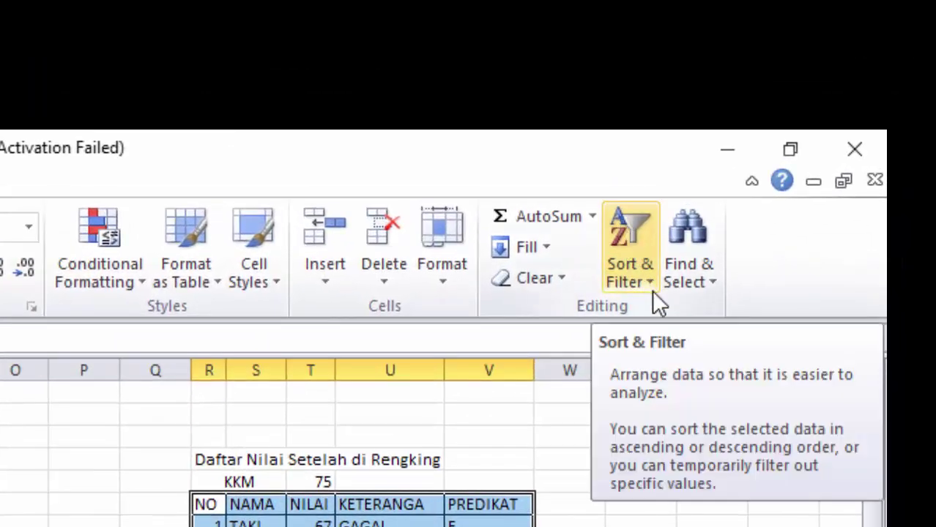
{"action": "left_click", "coordinate": [654, 292]}
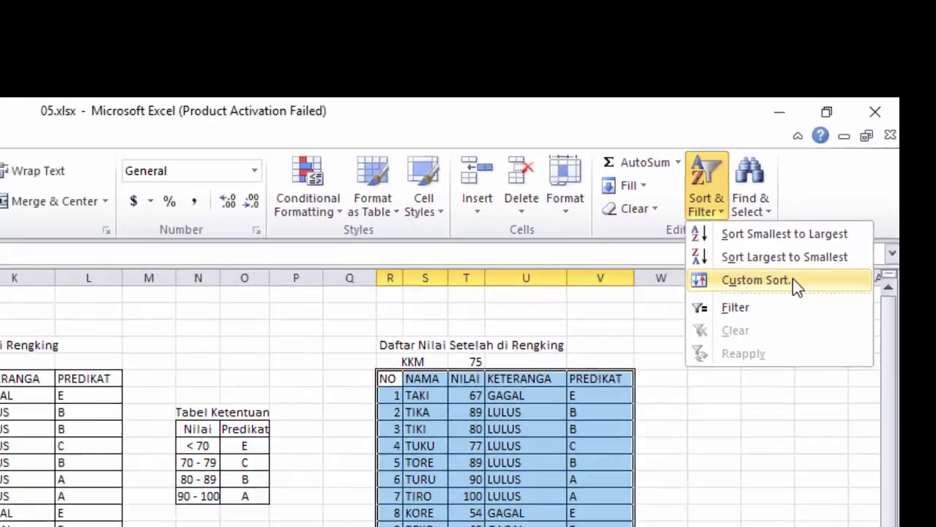
{"action": "left_click", "coordinate": [745, 372]}
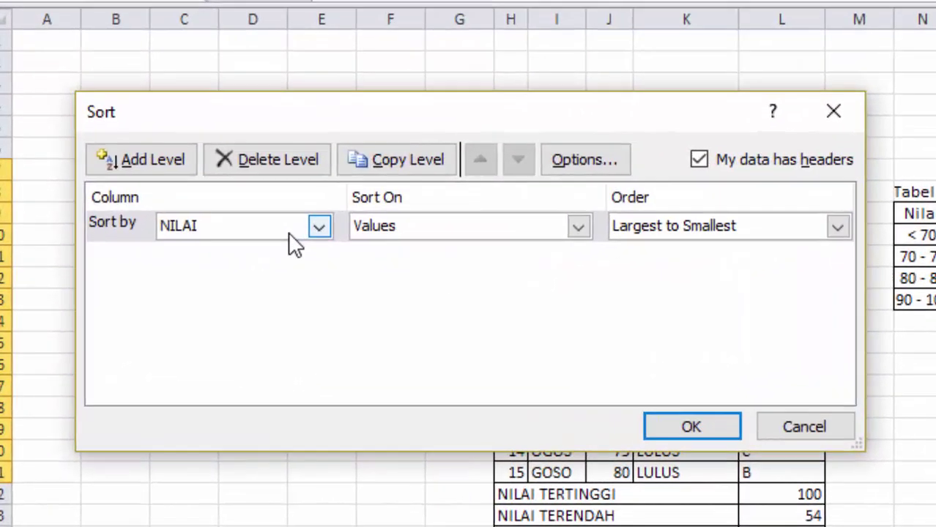
{"action": "left_click", "coordinate": [319, 229]}
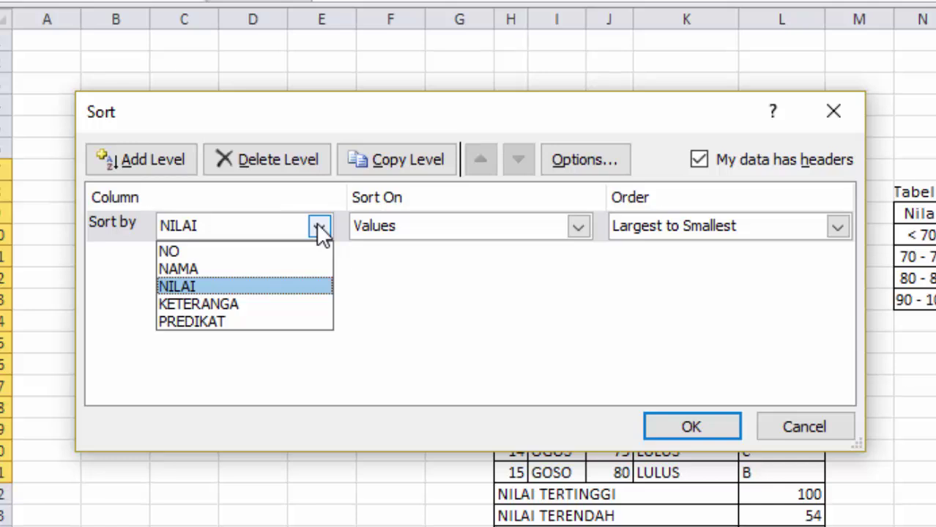
{"action": "left_click", "coordinate": [280, 293]}
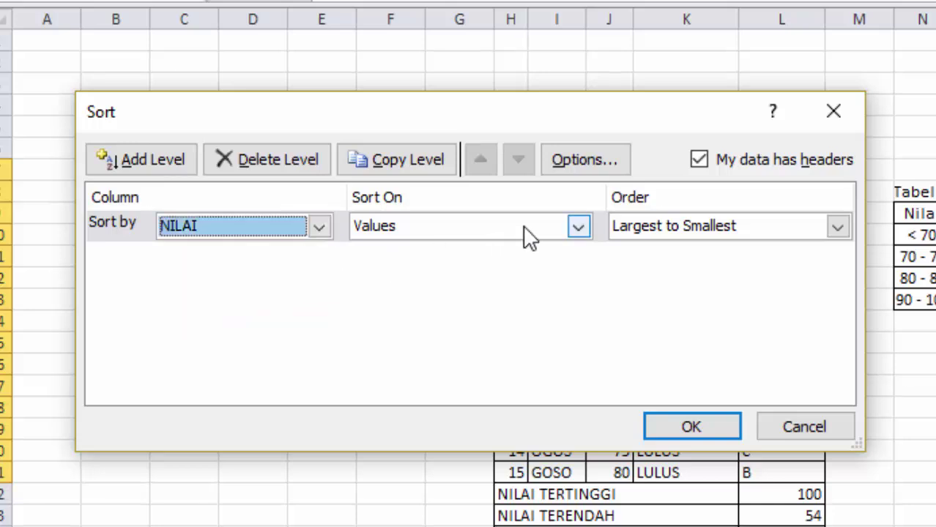
{"action": "left_click", "coordinate": [579, 227]}
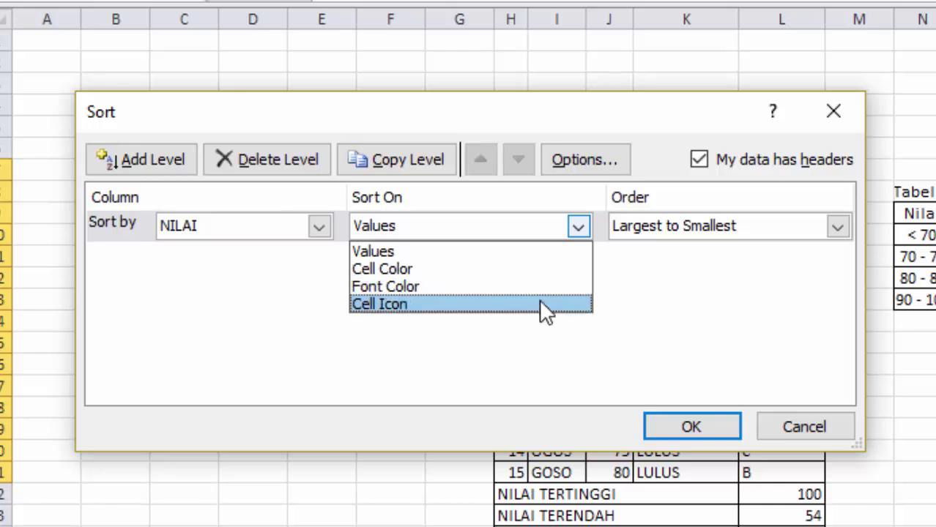
{"action": "left_click", "coordinate": [497, 252]}
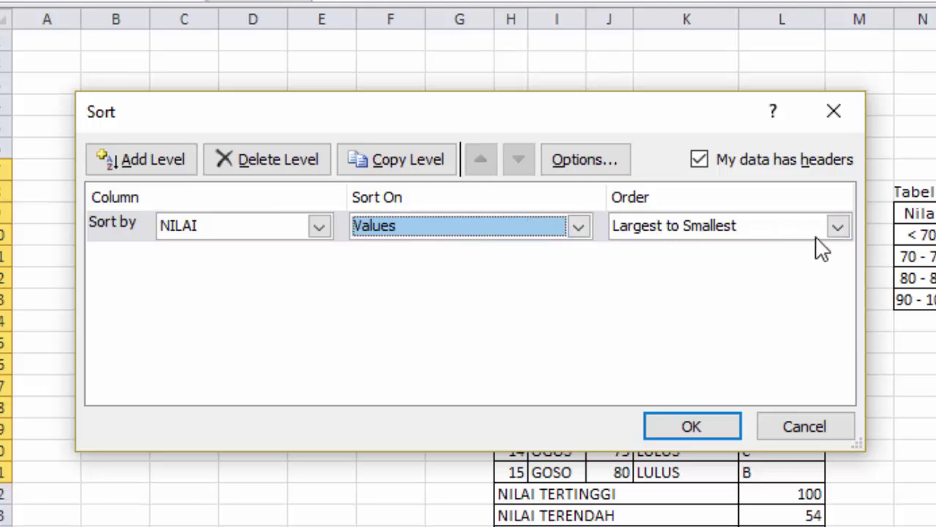
{"action": "left_click", "coordinate": [835, 230]}
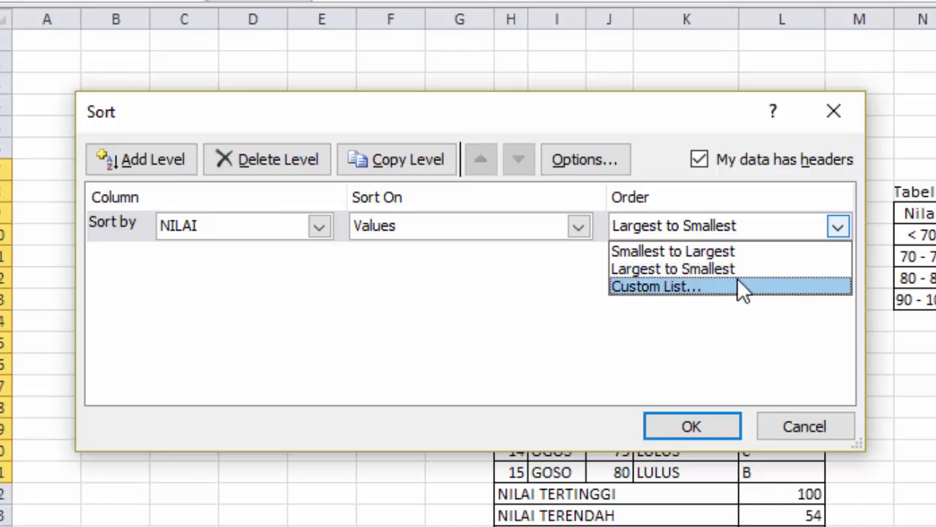
{"action": "left_click", "coordinate": [684, 273]}
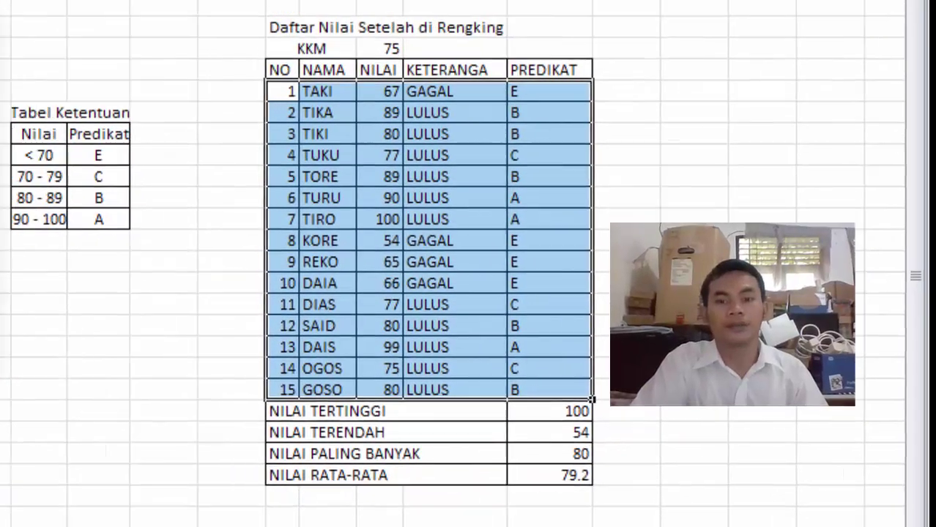
{"action": "left_click", "coordinate": [249, 347]}
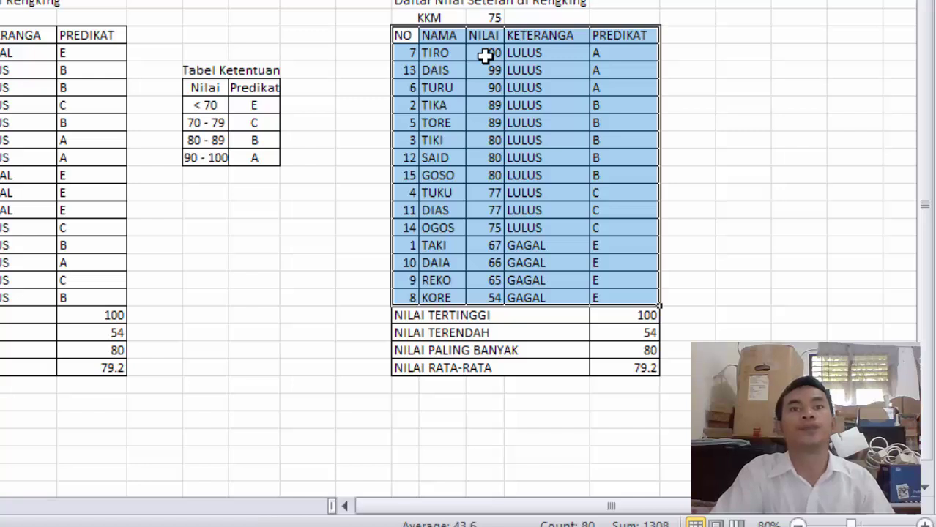
Renumber the sorted table's NO column from 1 to 15 by entering 1 and 2 and filling the series down
{"action": "left_click", "coordinate": [411, 56]}
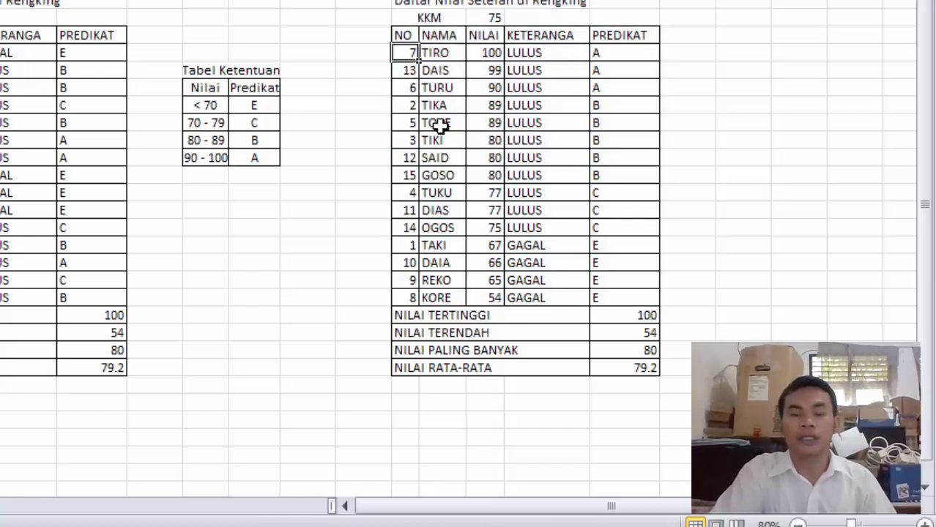
{"action": "type", "text": "1"}
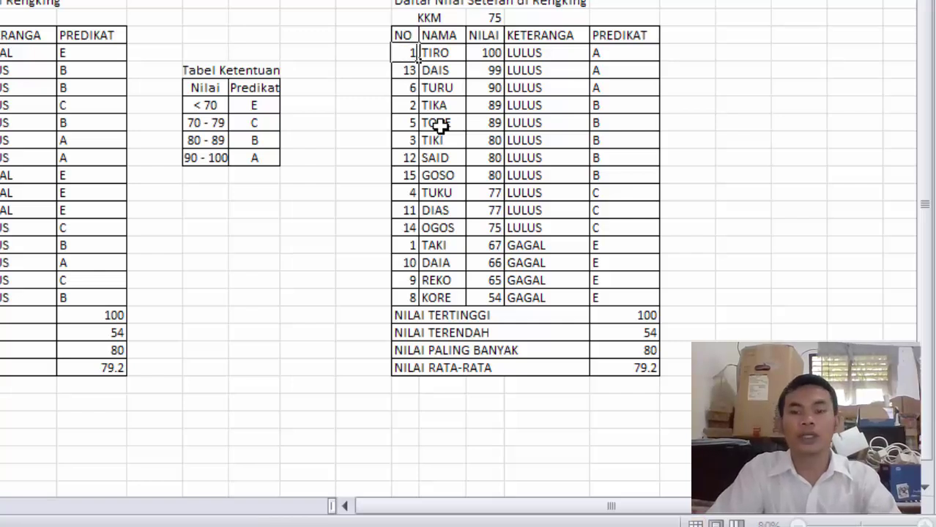
{"action": "key", "text": "Return"}
{"action": "type", "text": "2"}
{"action": "key", "text": "Return"}
{"action": "left_click", "coordinate": [407, 53]}
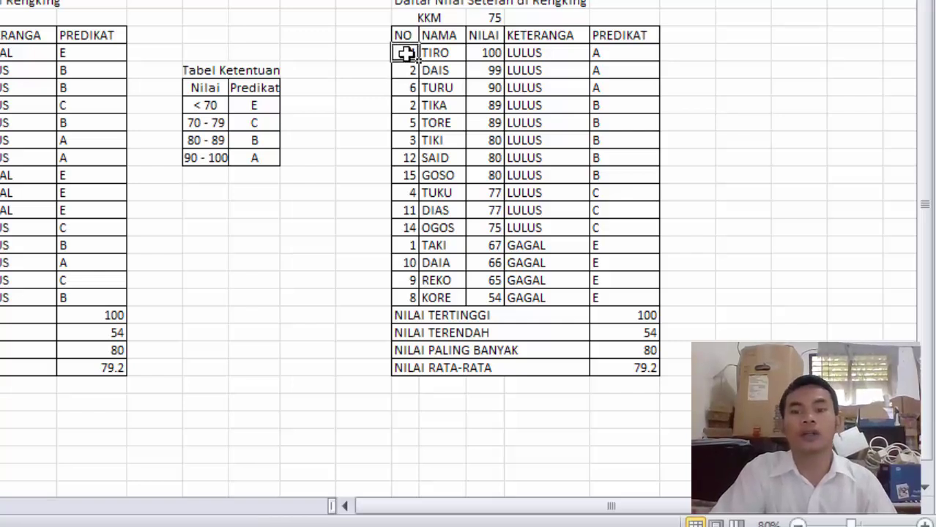
{"action": "left_click_drag", "start_coordinate": [406, 56], "coordinate": [415, 303]}
{"action": "left_click", "coordinate": [717, 225]}
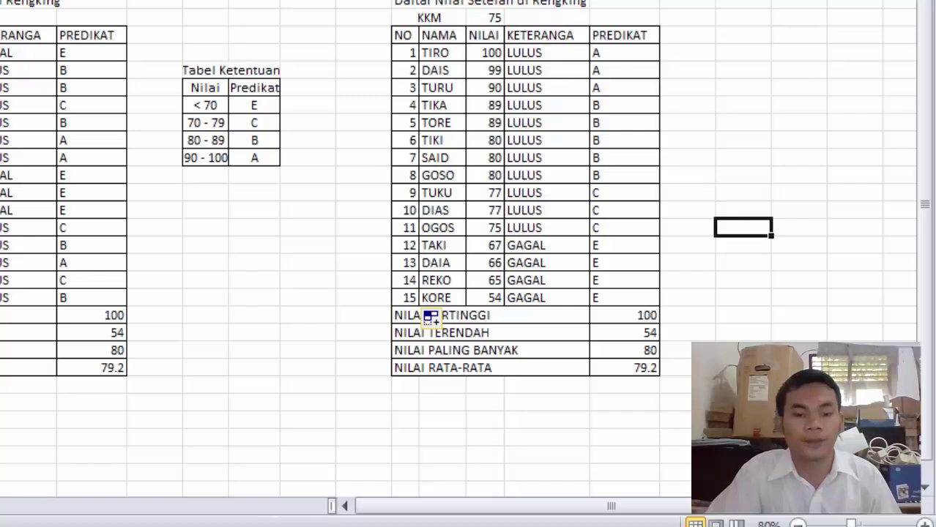
{"action": "left_click", "coordinate": [37, 524]}
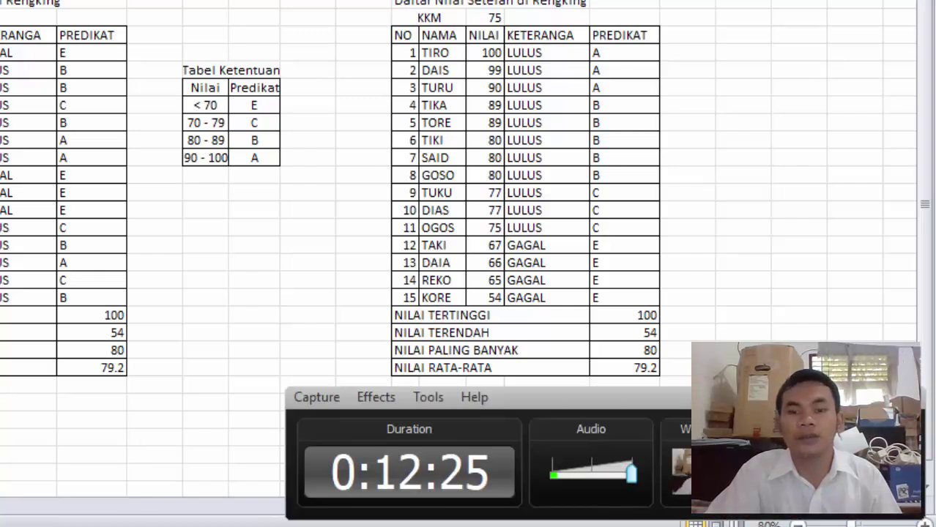